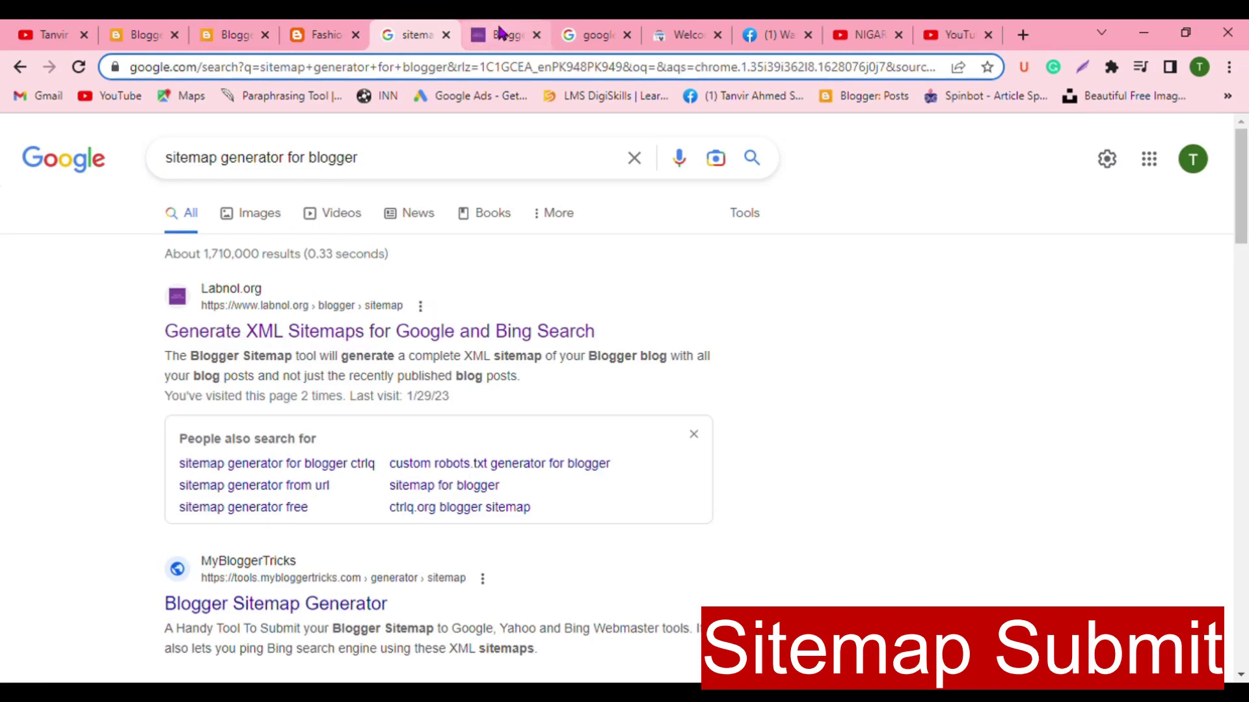
{"action": "left_click", "coordinate": [507, 37]}
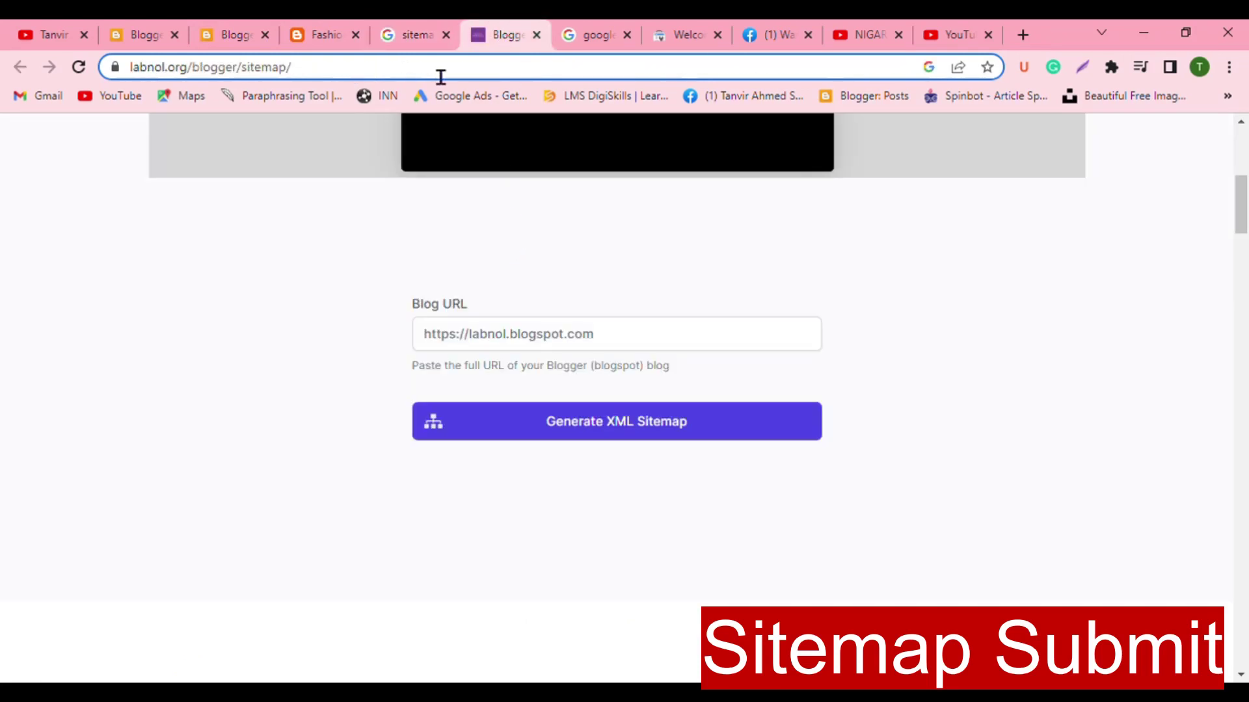
{"action": "left_click", "coordinate": [325, 37]}
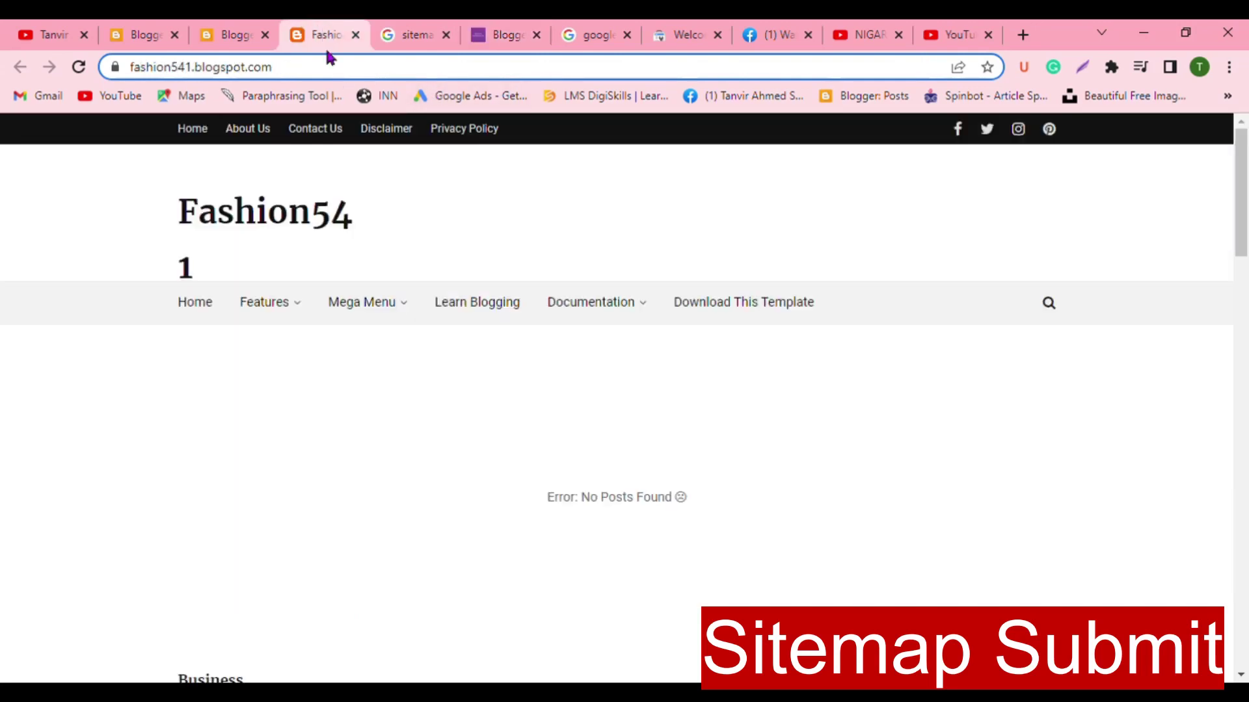
{"action": "left_click", "coordinate": [340, 76]}
{"action": "key", "text": "ctrl+c"}
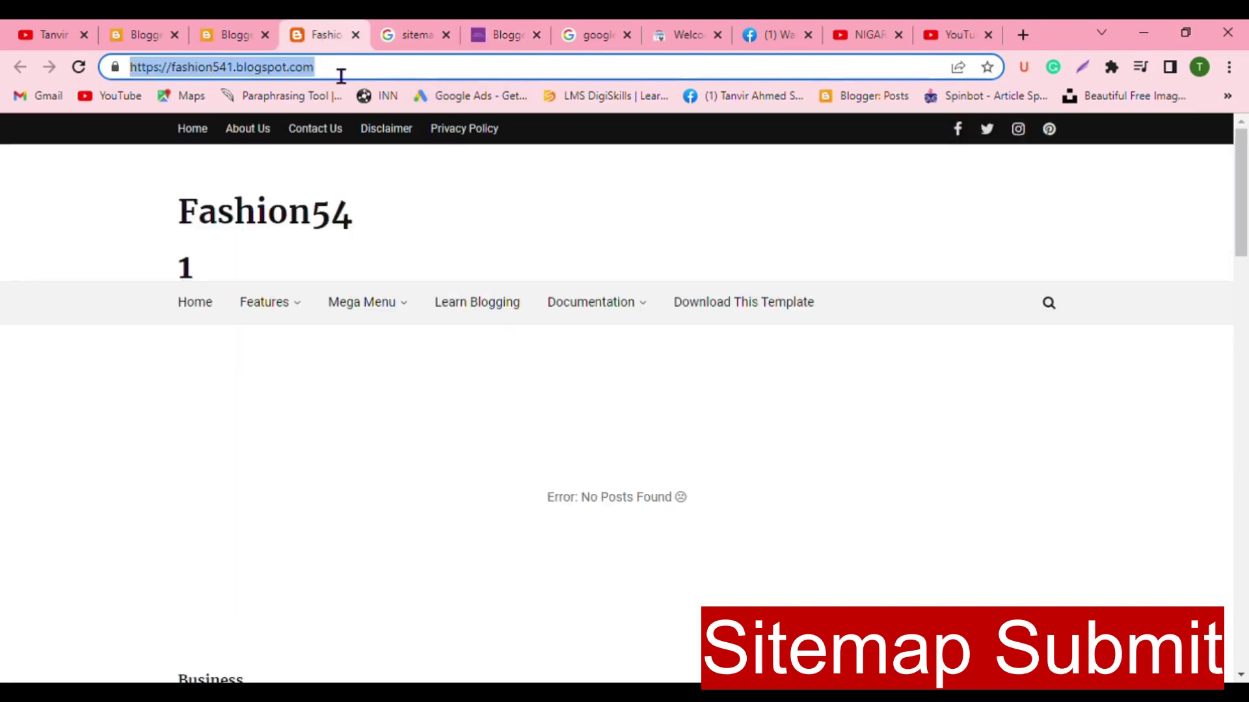
{"action": "left_click", "coordinate": [489, 39]}
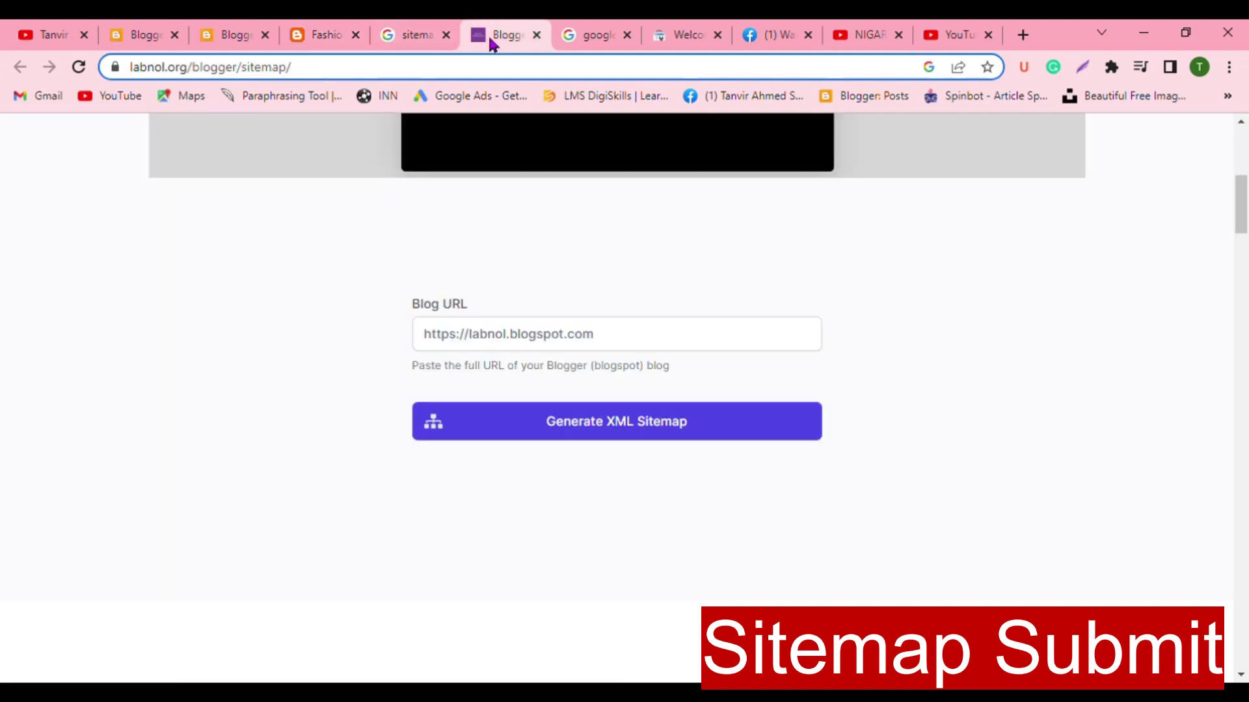
{"action": "left_click", "coordinate": [513, 350]}
{"action": "mouse_move", "coordinate": [1241, 221]}
{"action": "left_mouse_down"}
{"action": "mouse_move", "coordinate": [1241, 170]}
{"action": "mouse_move", "coordinate": [1241, 207]}
{"action": "left_mouse_up"}
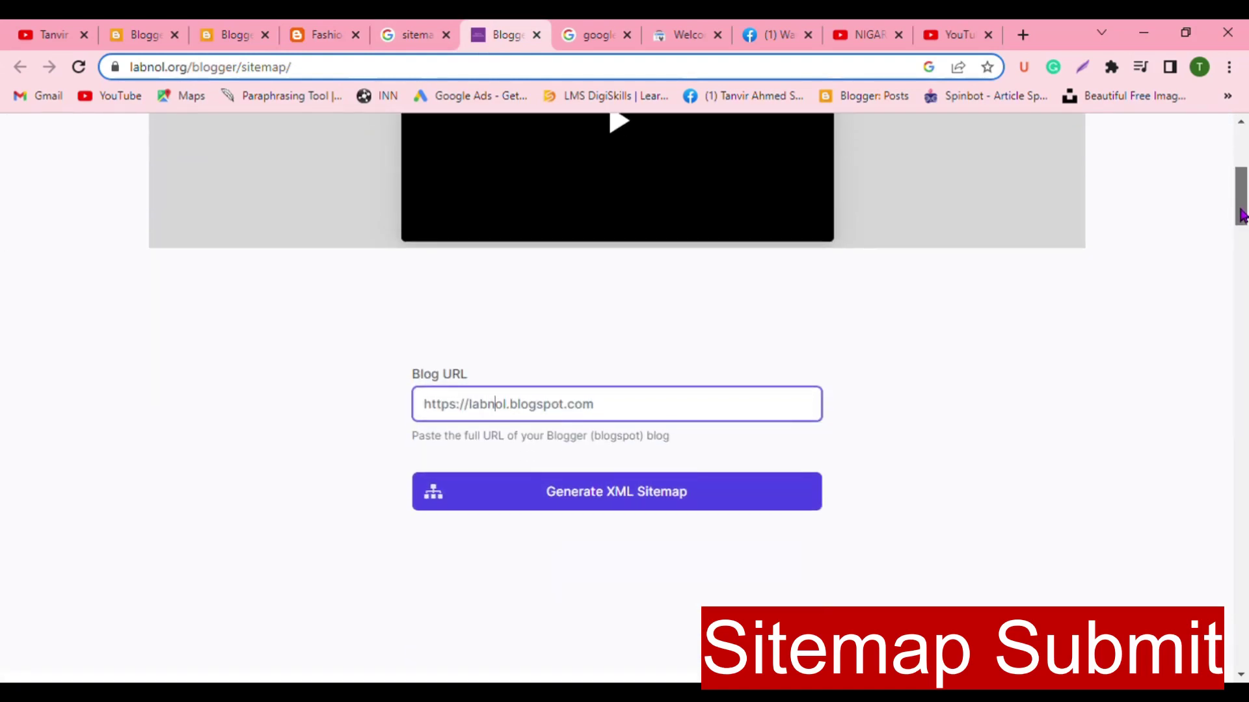
{"action": "triple_click", "coordinate": [618, 412]}
{"action": "key", "text": "ctrl+v"}
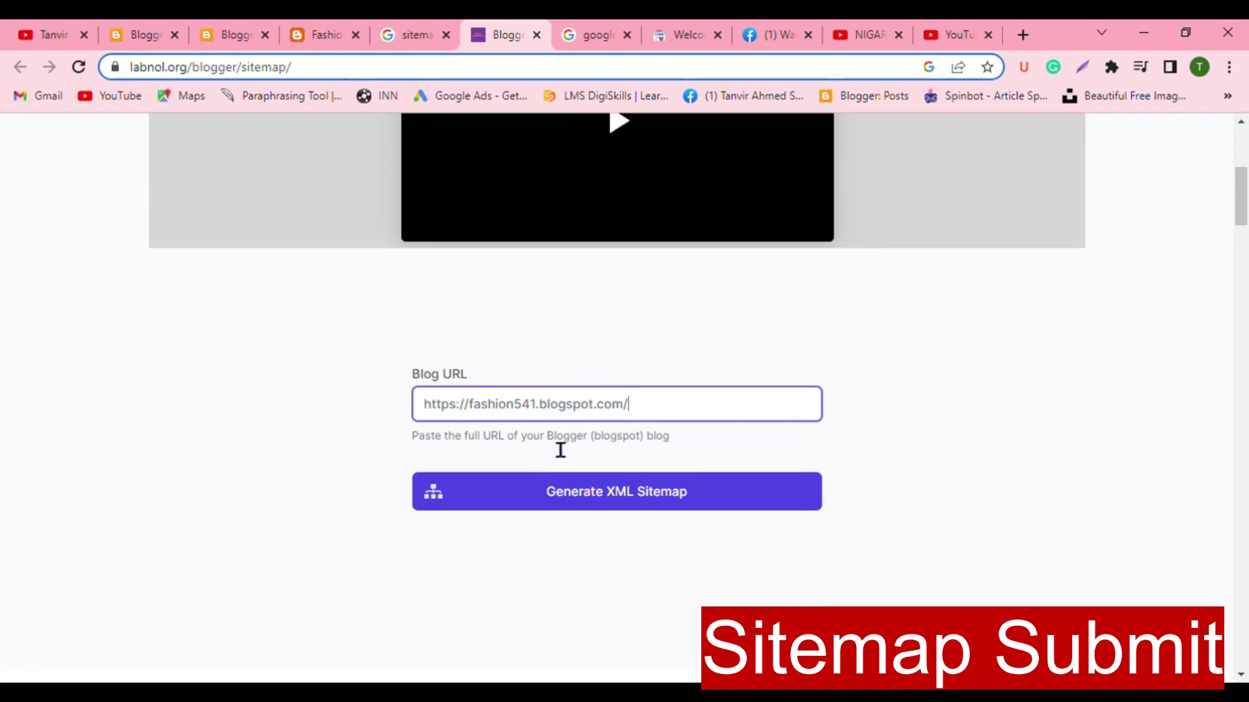
{"action": "left_click", "coordinate": [610, 506]}
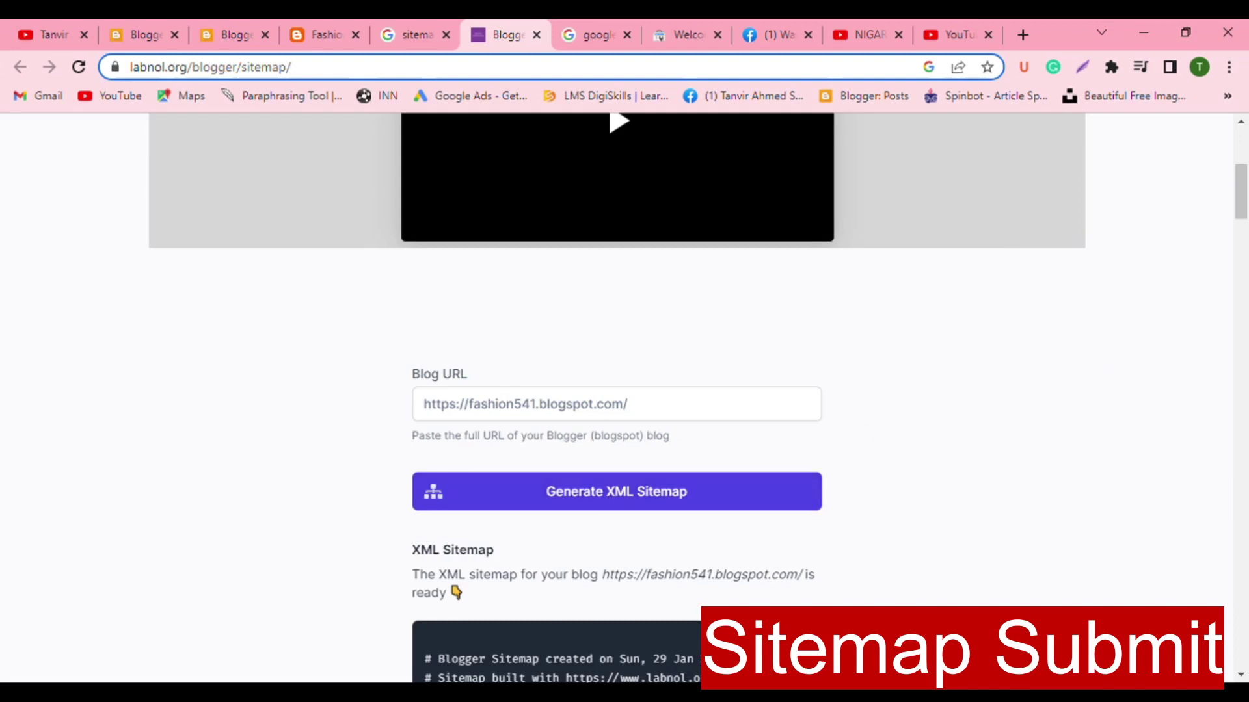
{"action": "left_click_drag", "start_coordinate": [1240, 192], "coordinate": [1241, 226]}
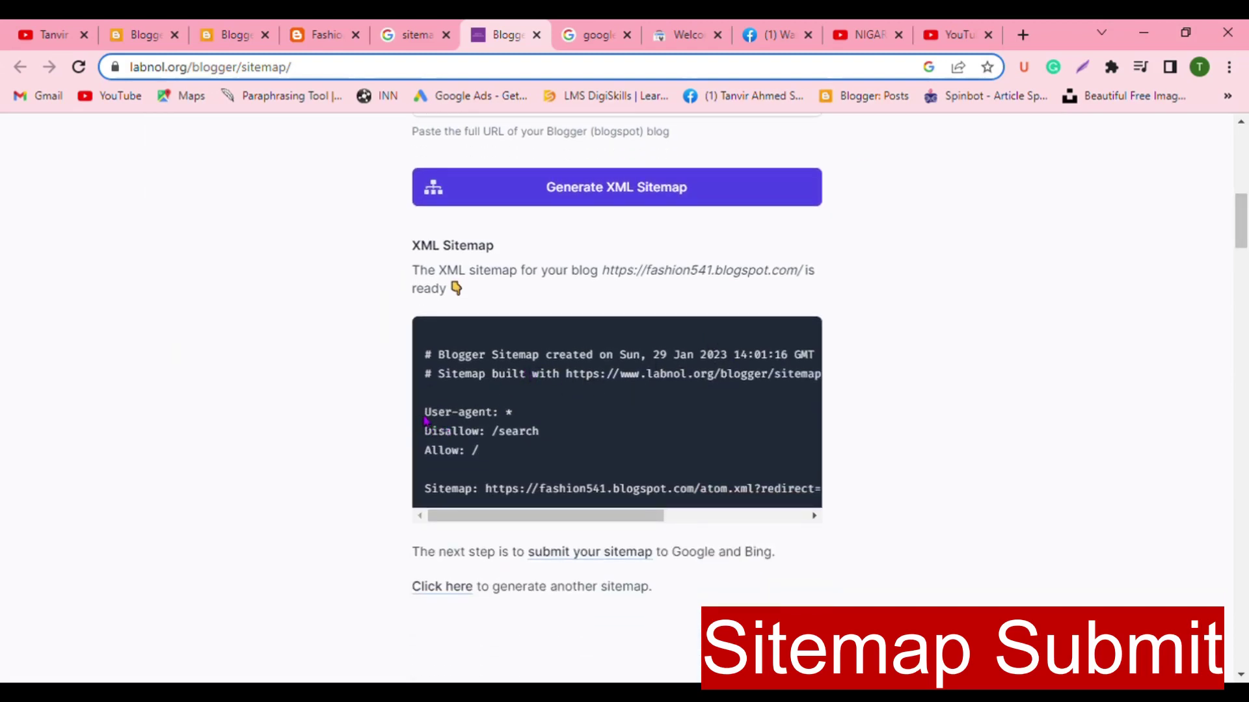
{"action": "triple_click", "coordinate": [462, 426]}
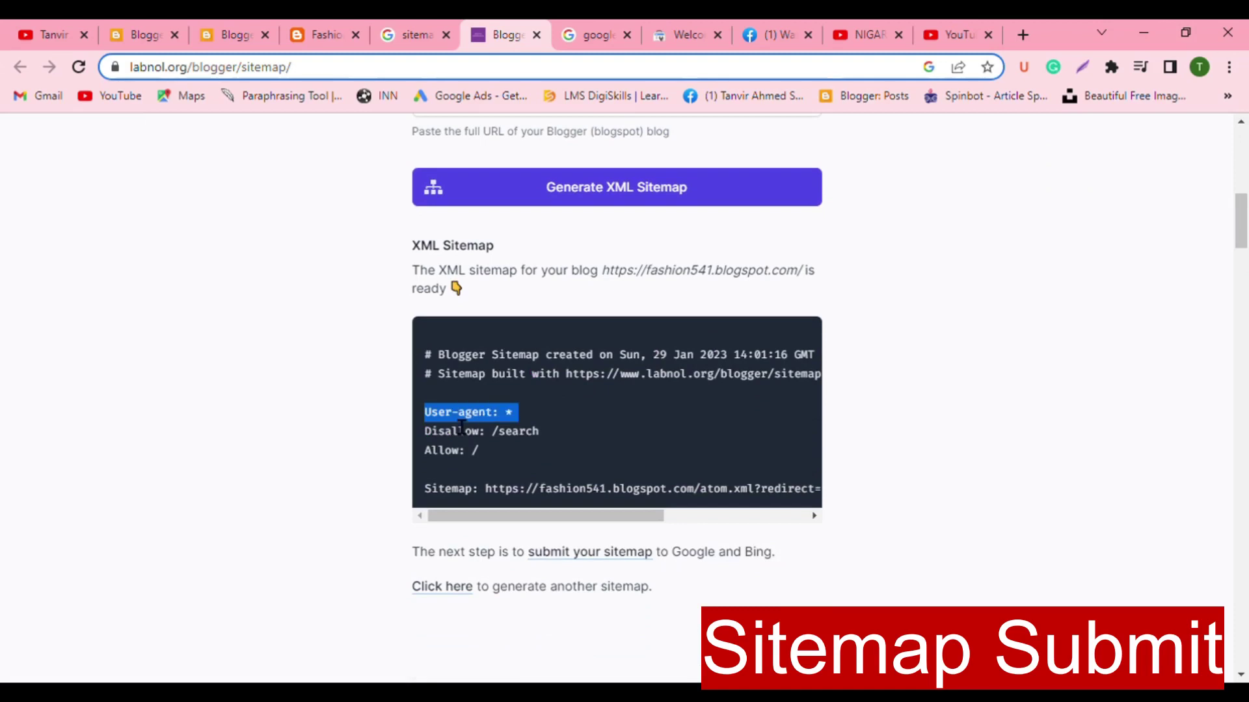
{"action": "mouse_move", "coordinate": [461, 426]}
{"action": "left_mouse_down"}
{"action": "mouse_move", "coordinate": [540, 435]}
{"action": "mouse_move", "coordinate": [453, 421]}
{"action": "left_mouse_up"}
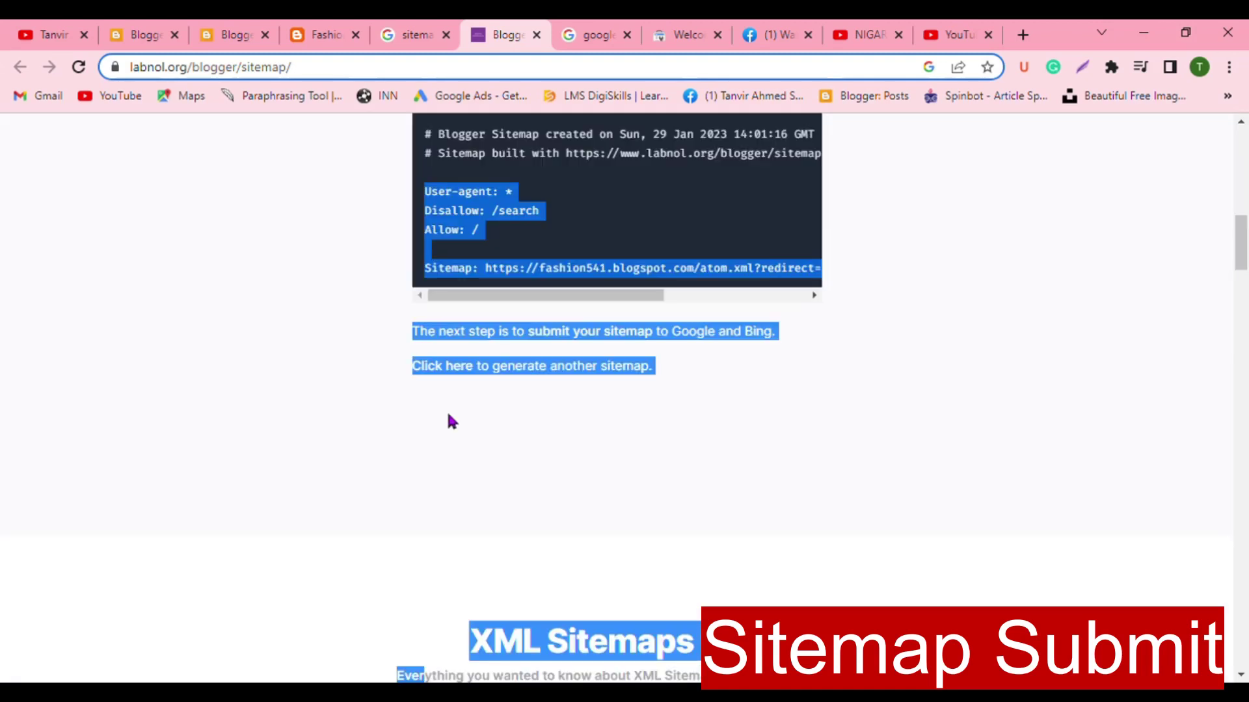
{"action": "left_click", "coordinate": [603, 184]}
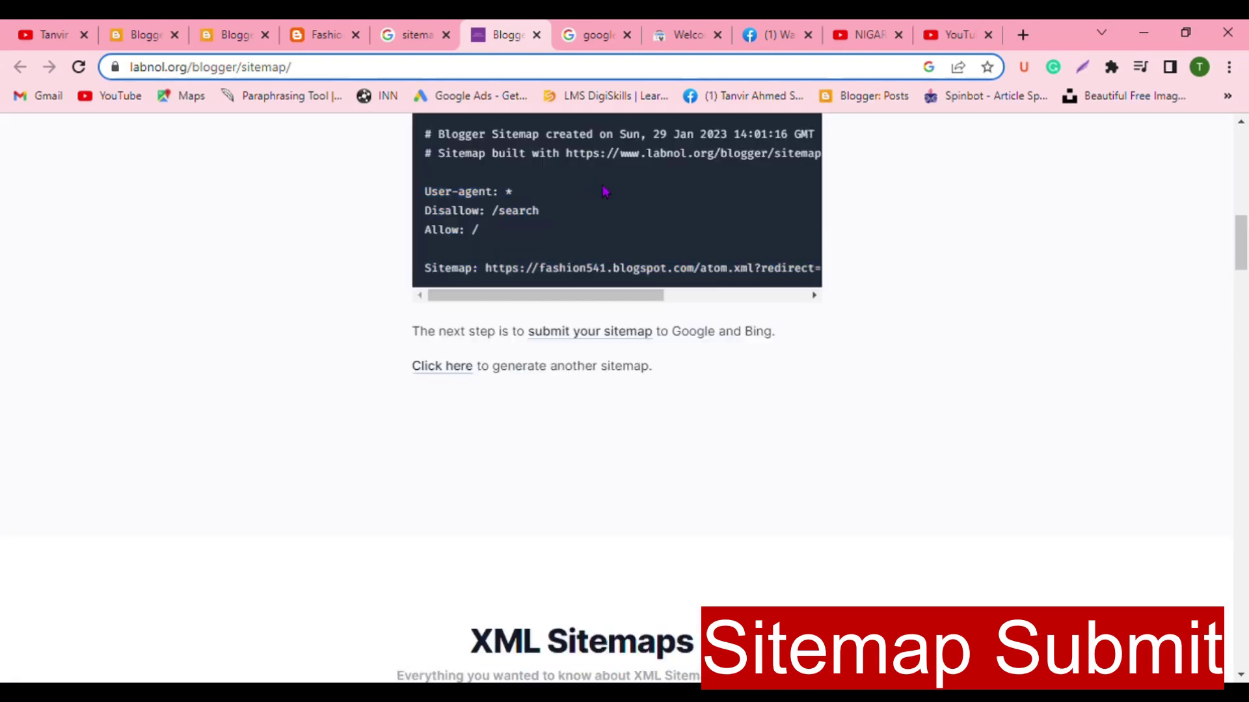
Step: Copy the generated robots.txt rules from the User-agent line through the end of the Sitemap line
{"action": "triple_click", "coordinate": [481, 199]}
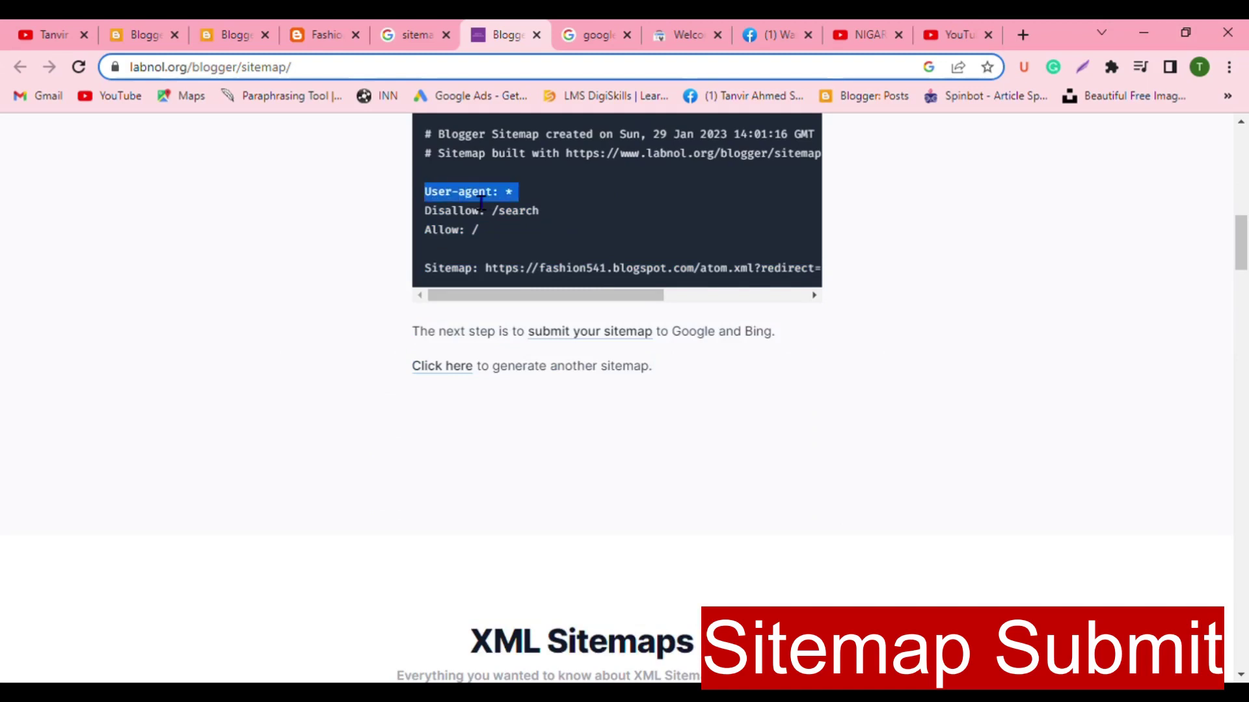
{"action": "key", "text": "shift+Down"}
{"action": "key", "text": "shift+Down"}
{"action": "key", "text": "shift+Down"}
{"action": "key", "text": "shift+Down"}
{"action": "key", "text": "shift+Down"}
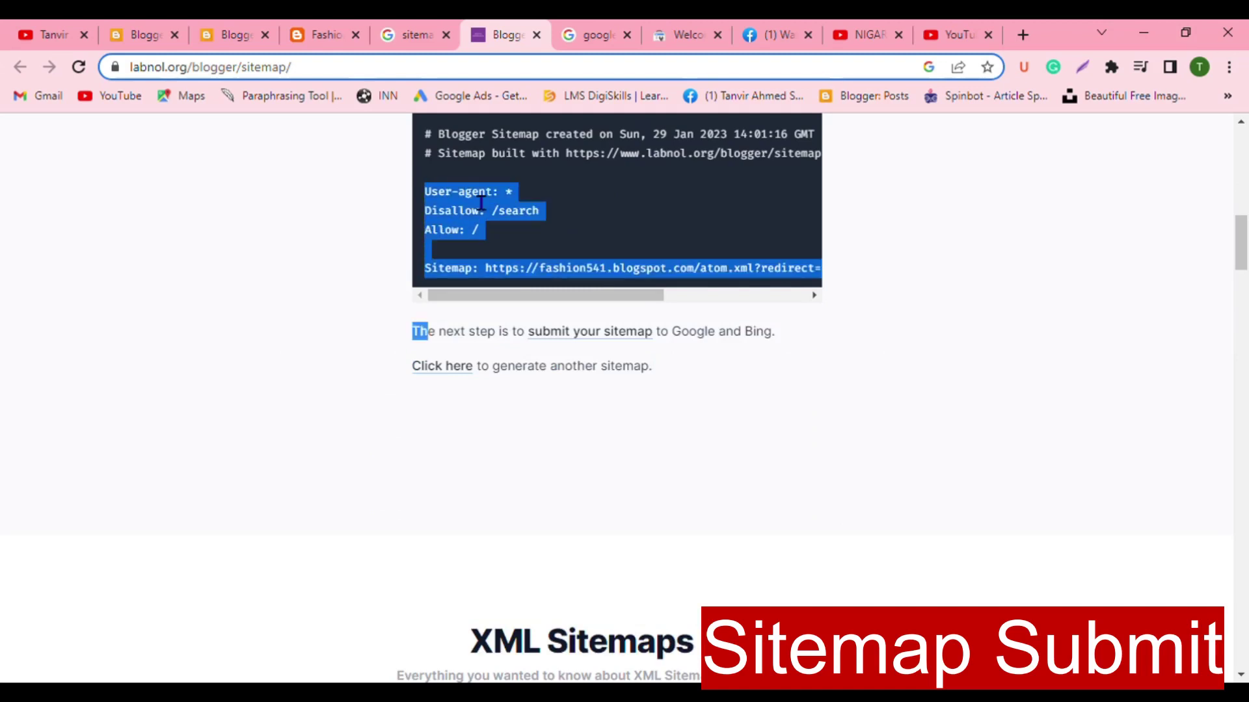
{"action": "key", "text": "shift+Left"}
{"action": "key", "text": "shift+Left"}
Step: Switch to Blogger, open the Fashion541 blog's Crawlers and indexing settings, and close the duplicate Blogger tab
{"action": "left_click", "coordinate": [136, 39]}
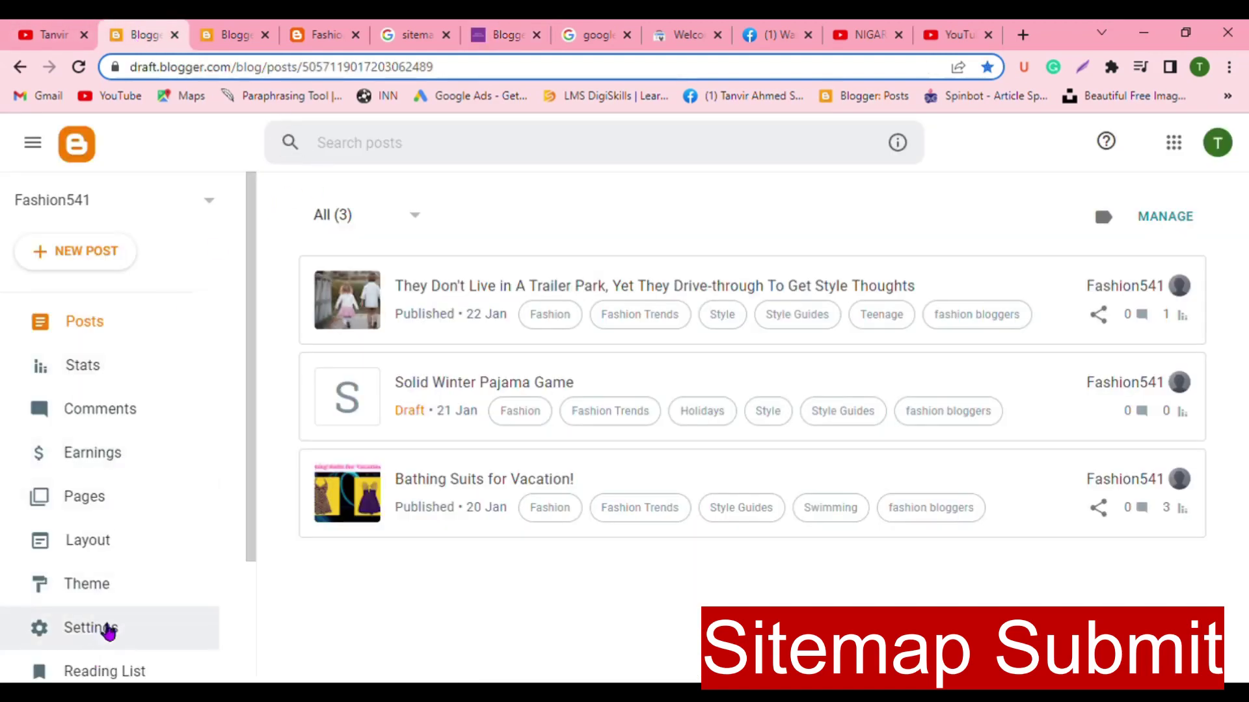
{"action": "left_click", "coordinate": [229, 34]}
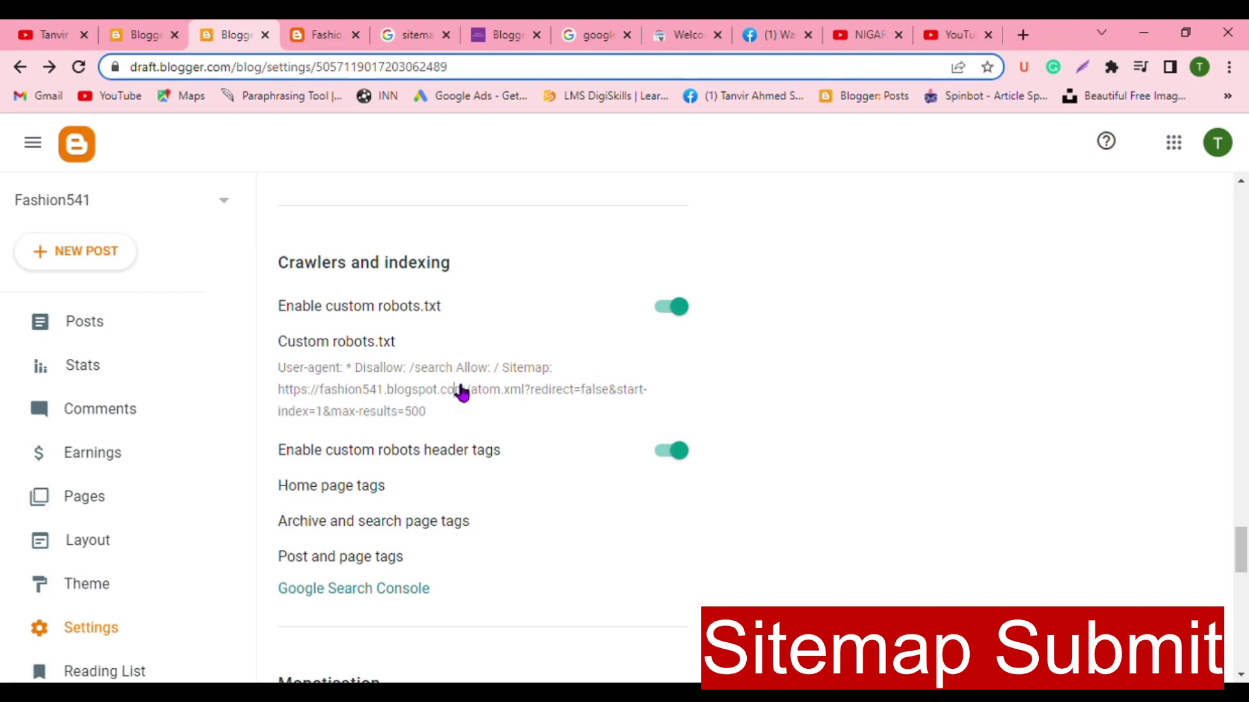
{"action": "key", "text": "ctrl+w"}
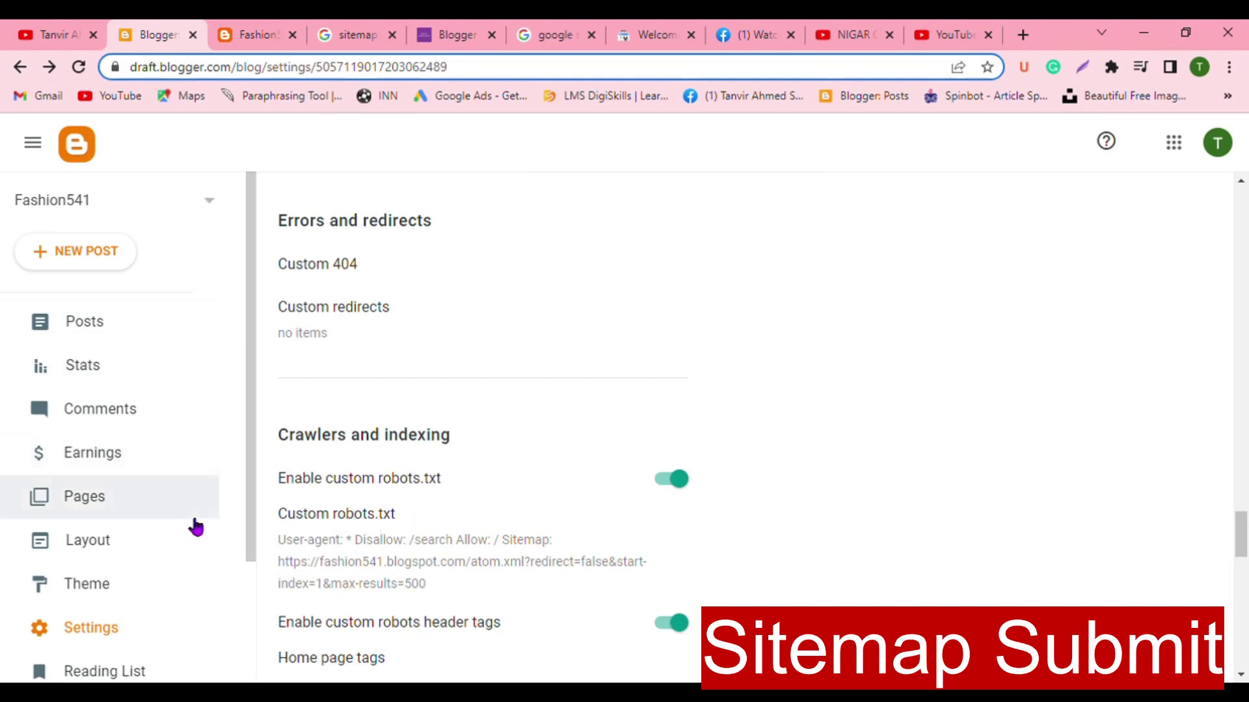
Step: Replace the Custom robots.txt content with the copied sitemap rules and save it
{"action": "left_click", "coordinate": [351, 515]}
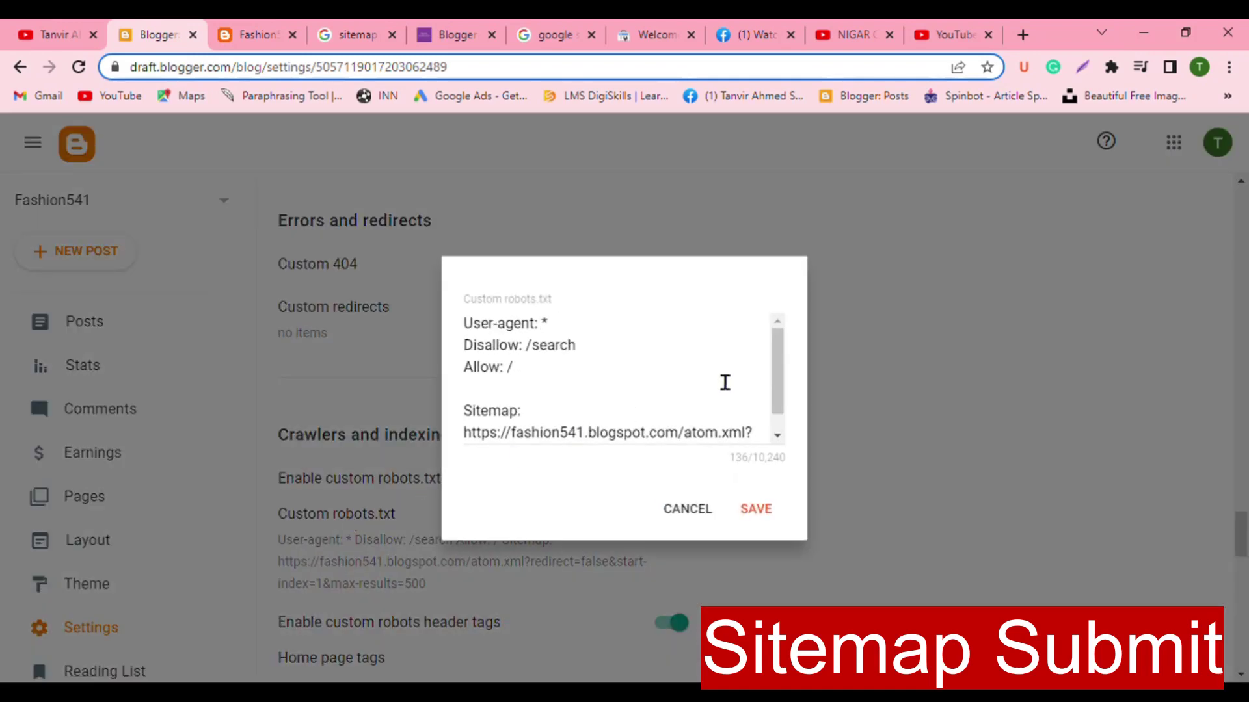
{"action": "key", "text": "ctrl+a"}
{"action": "key", "text": "ctrl+c"}
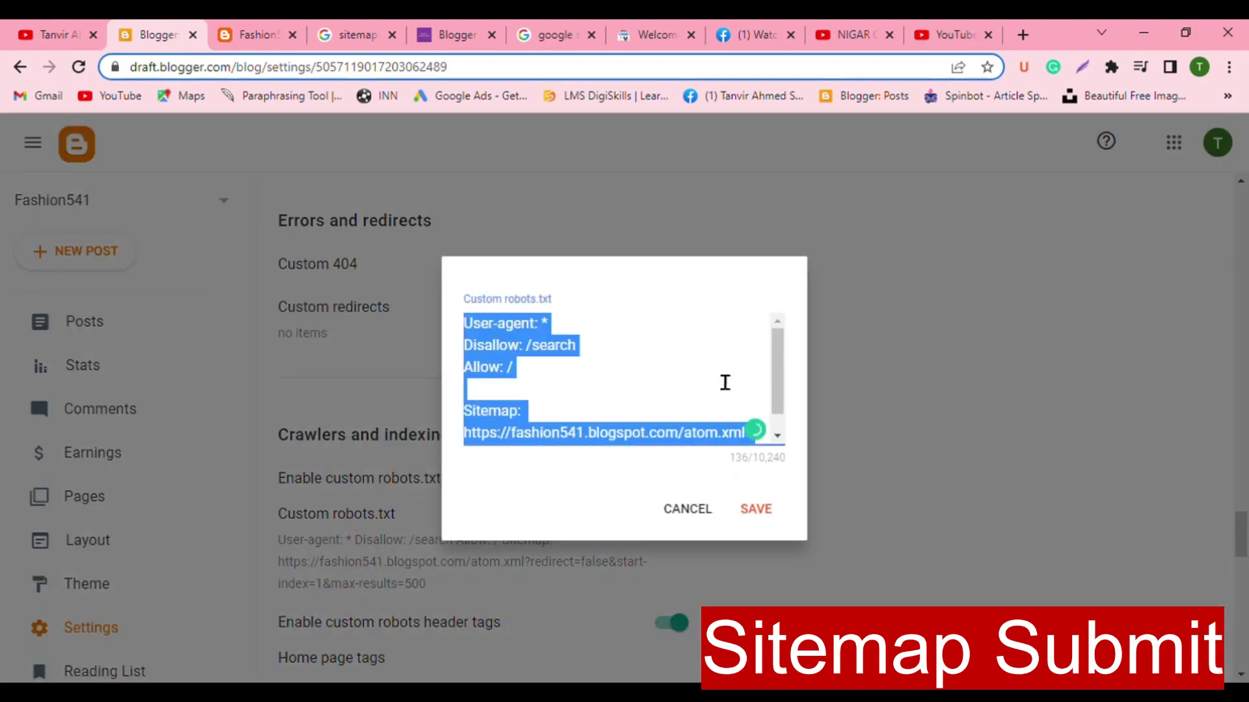
{"action": "key", "text": "BackSpace"}
{"action": "key", "text": "ctrl+v"}
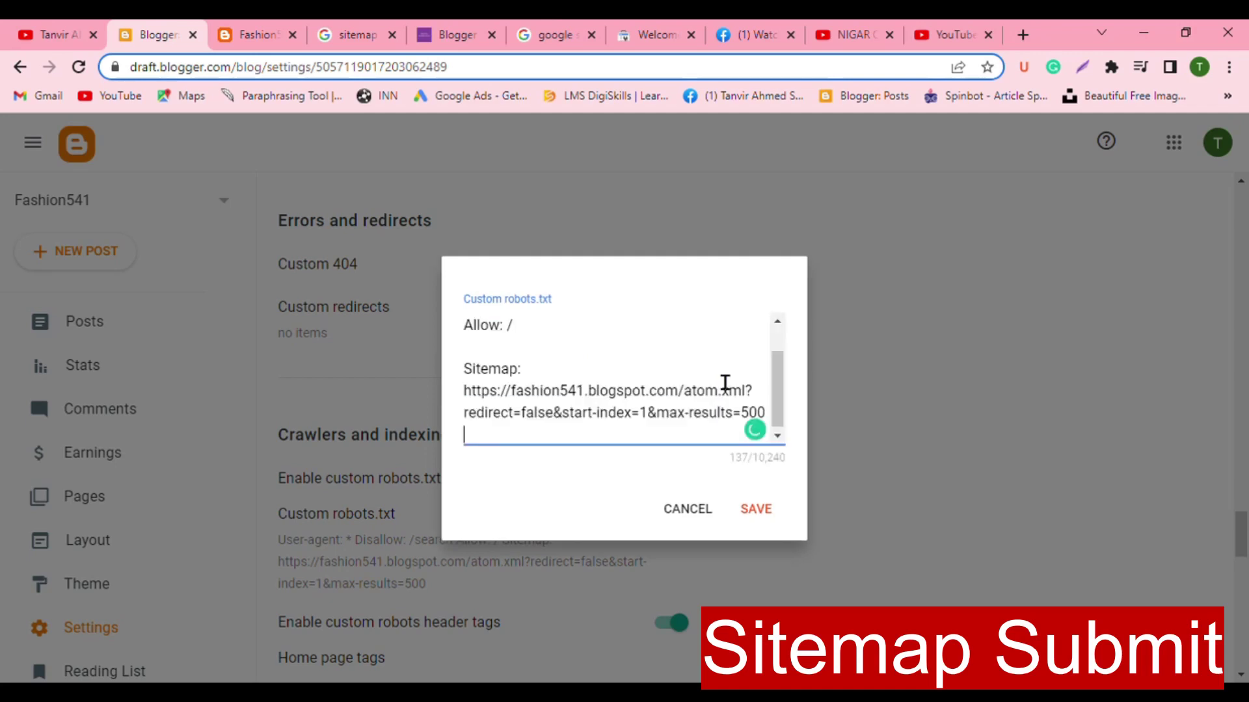
{"action": "left_click", "coordinate": [762, 514]}
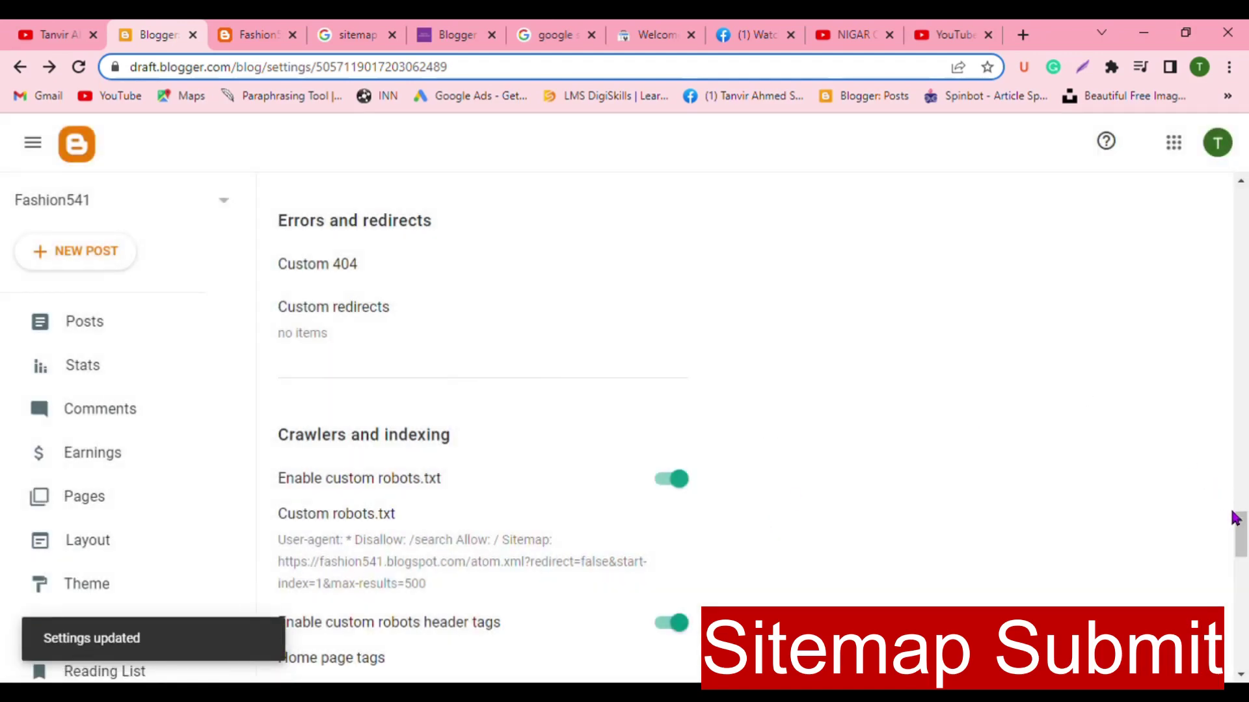
Step: Switch to Google Search Console's welcome page for selecting a property type
{"action": "left_click_drag", "start_coordinate": [1241, 538], "coordinate": [1243, 558]}
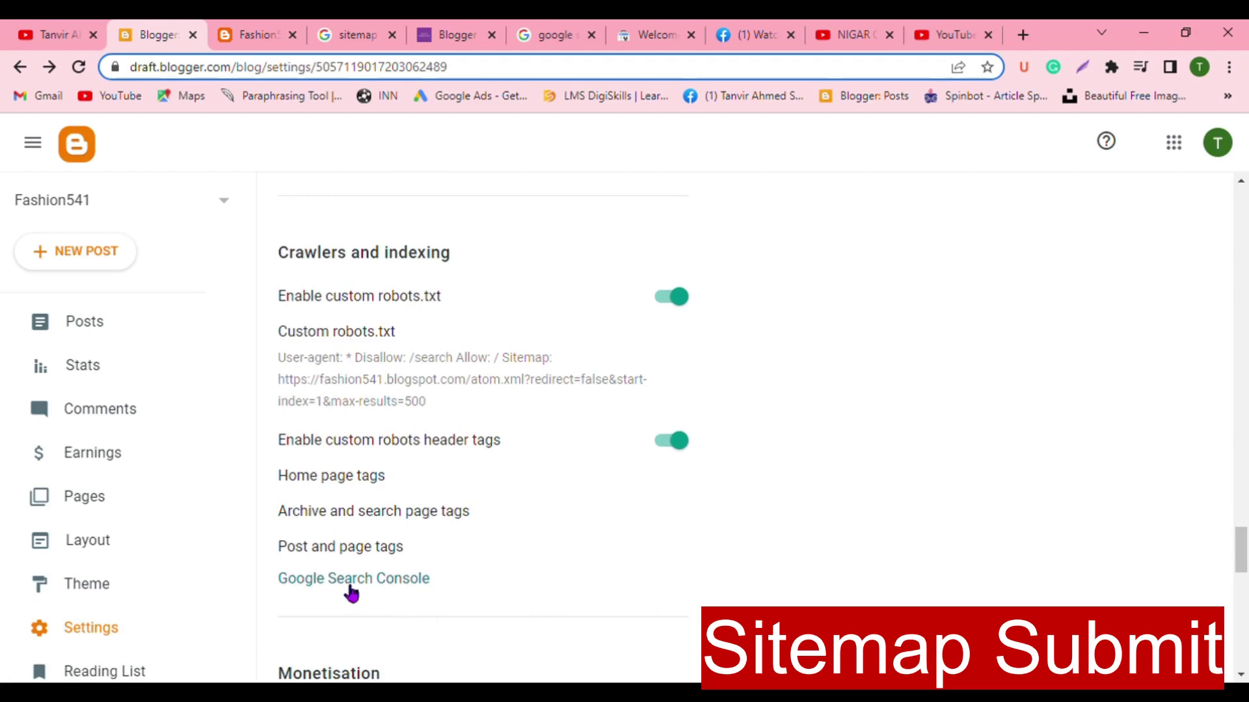
{"action": "left_click", "coordinate": [644, 36]}
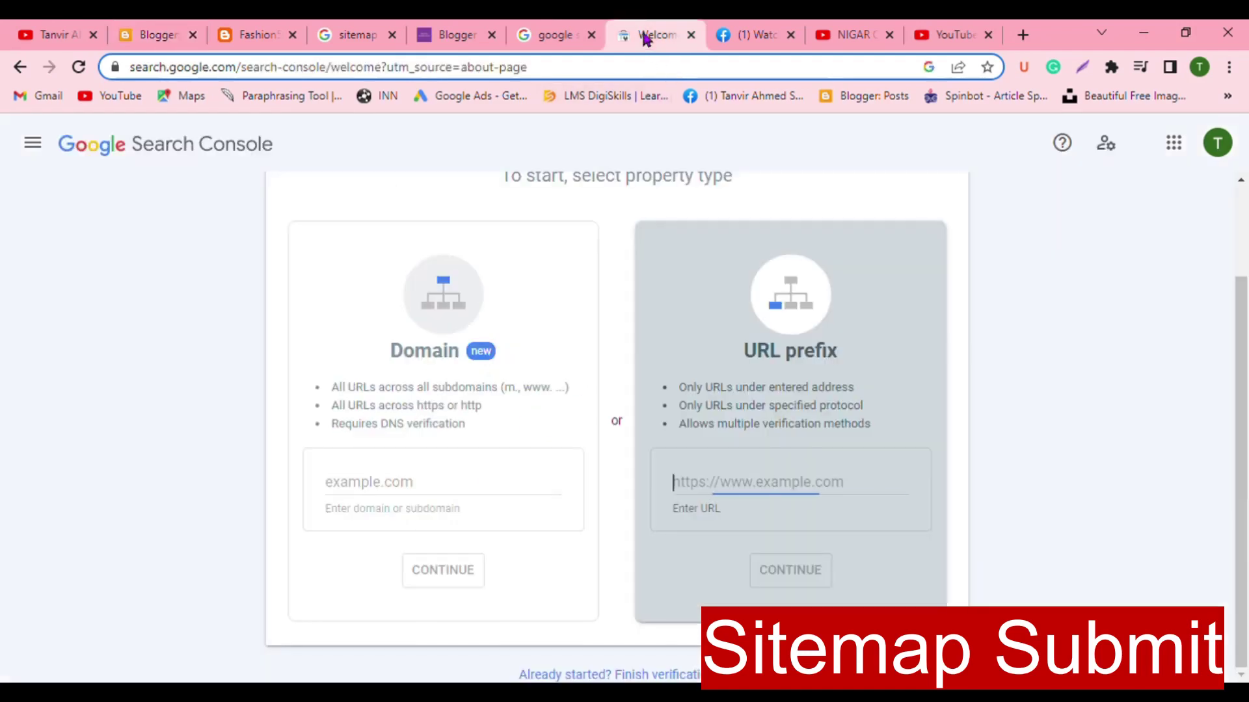
{"action": "left_click", "coordinate": [554, 35]}
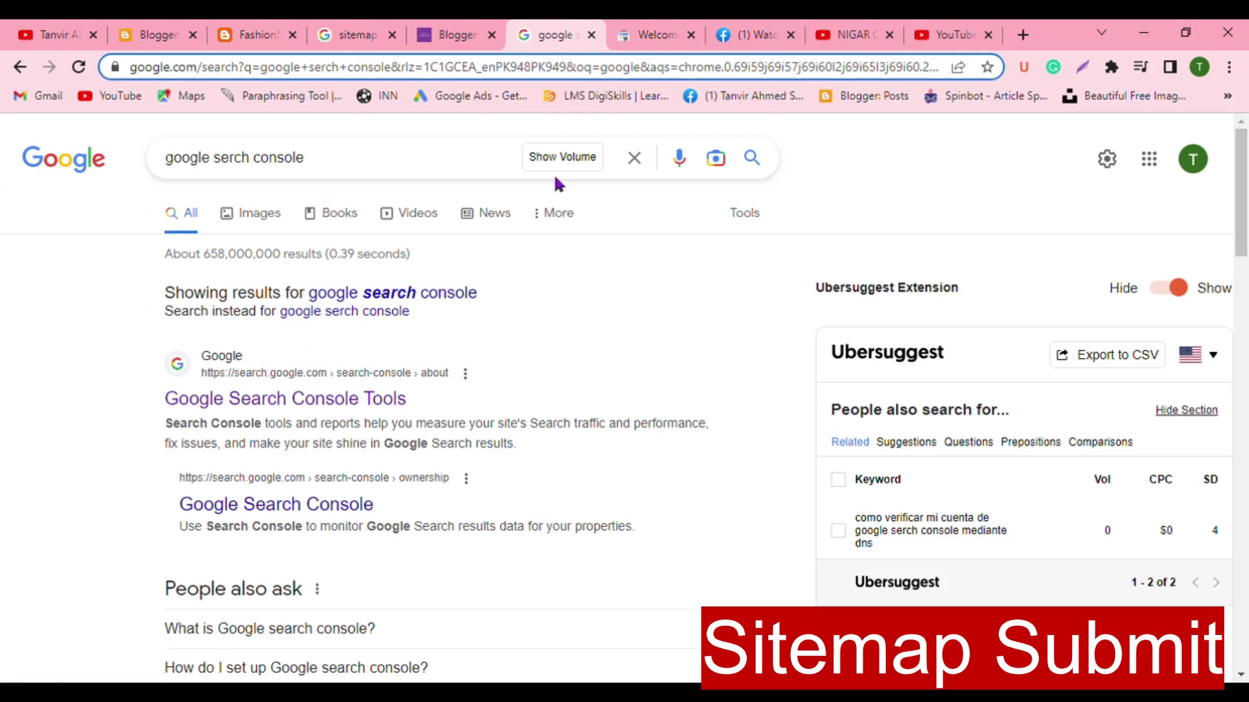
{"action": "left_click", "coordinate": [659, 34]}
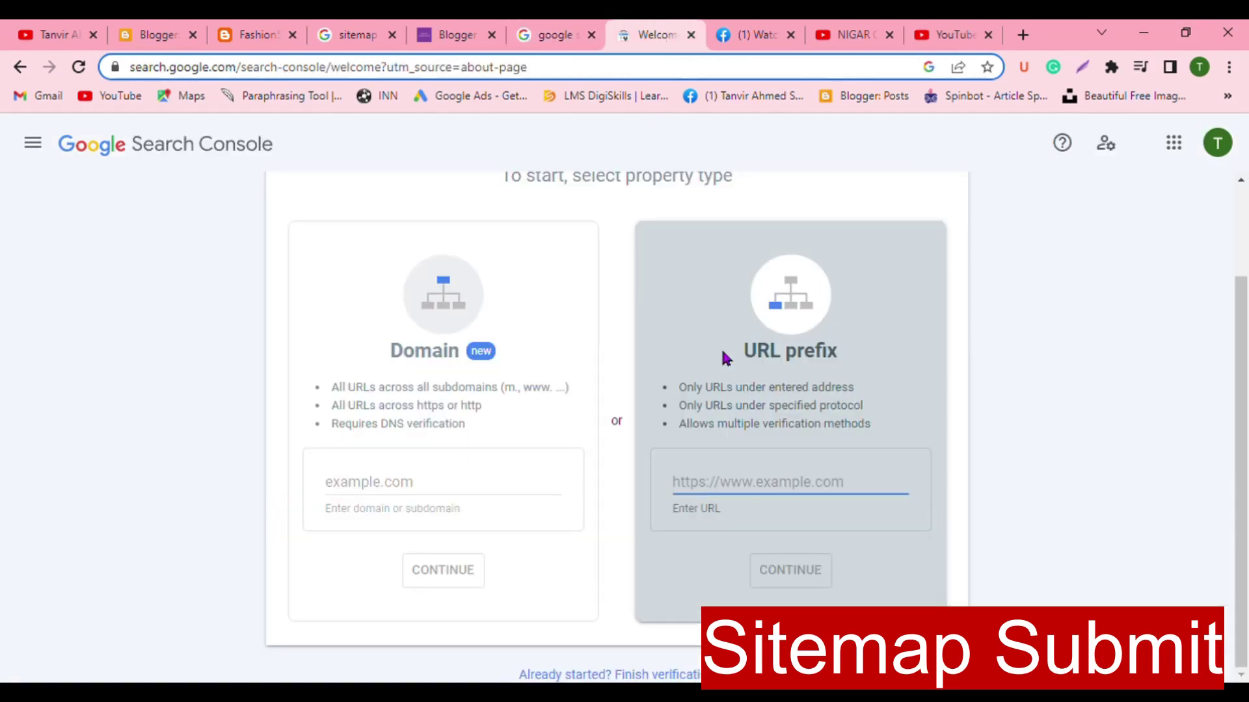
{"action": "left_click", "coordinate": [249, 31]}
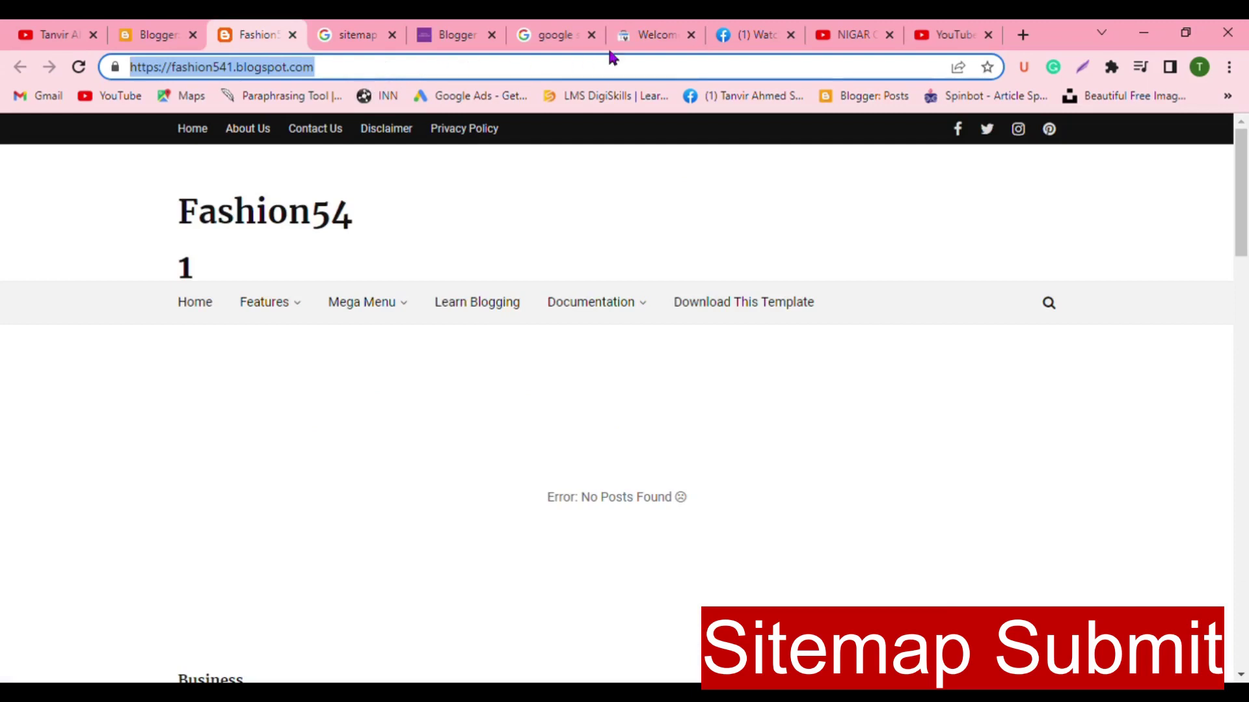
{"action": "left_click", "coordinate": [643, 34]}
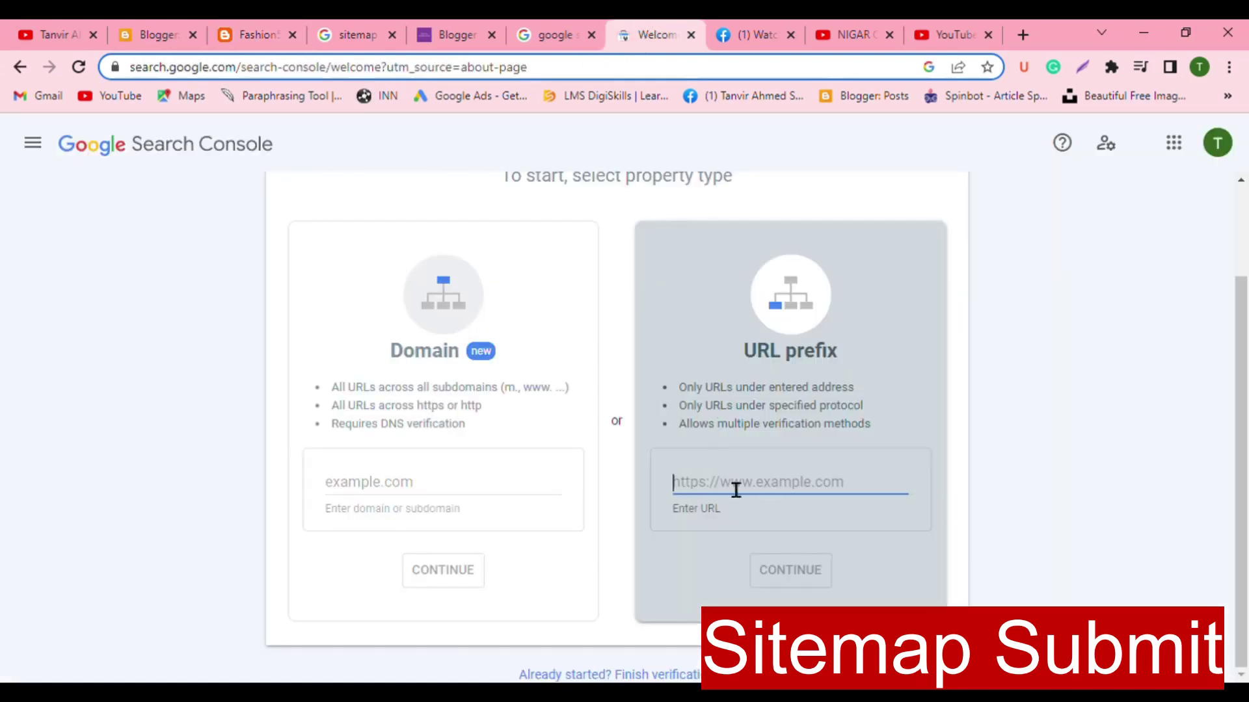
{"action": "key", "text": "ctrl+v"}
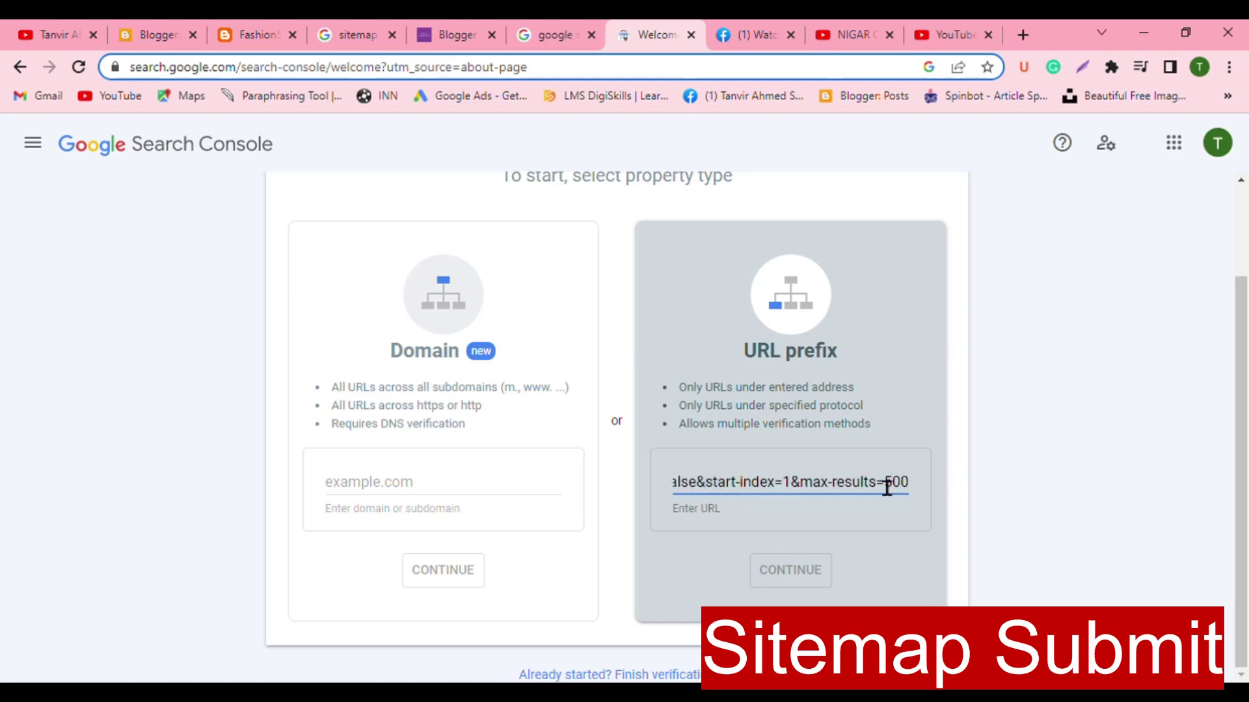
{"action": "key", "text": "BackSpace"}
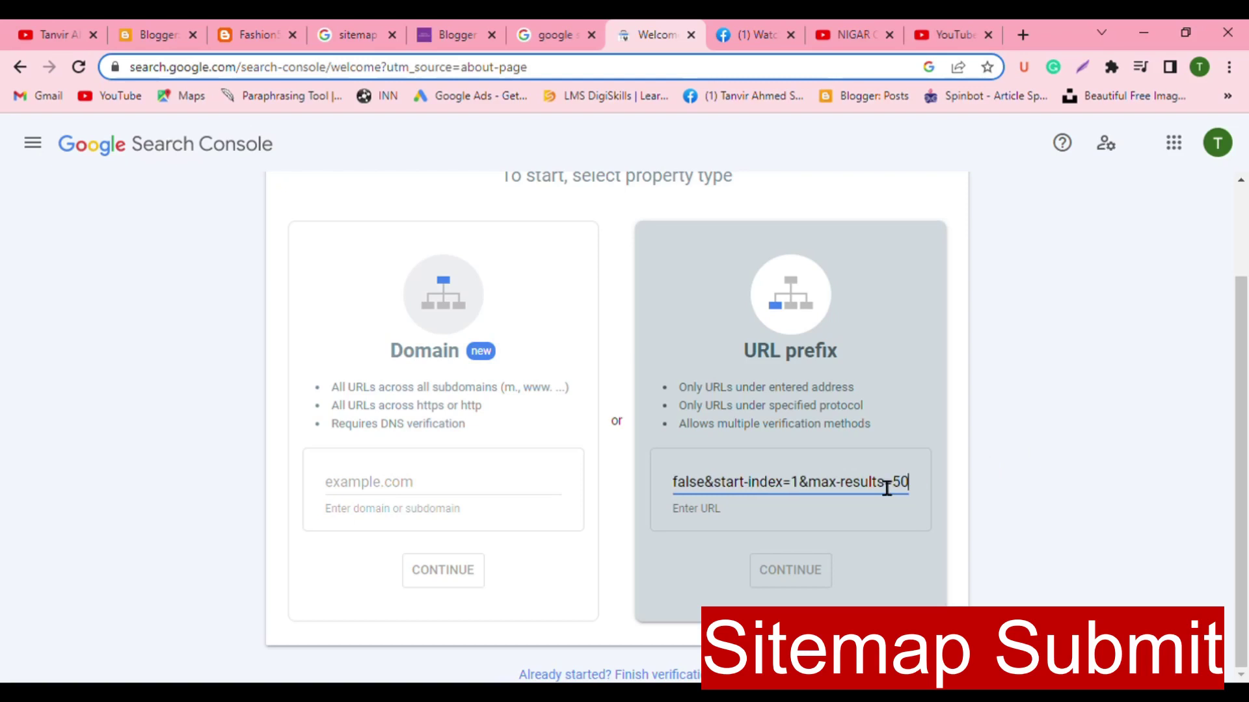
{"action": "key", "text": "ctrl+a"}
{"action": "key", "text": "BackSpace"}
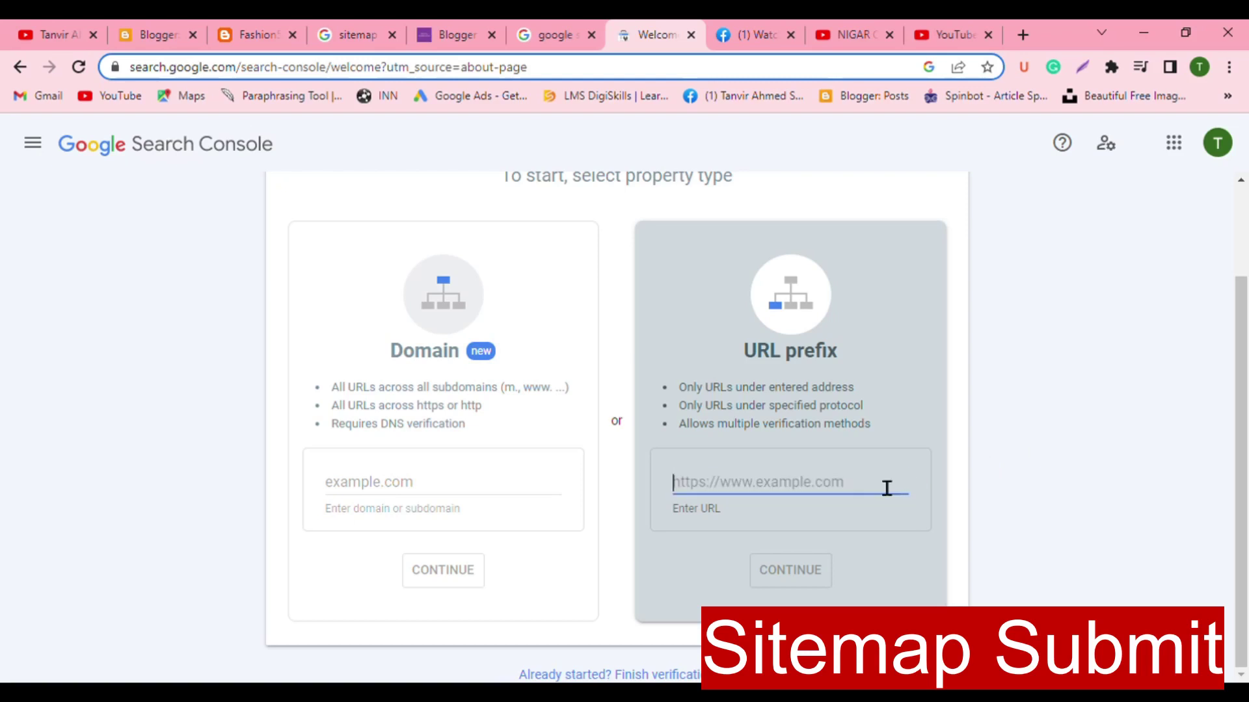
{"action": "left_click", "coordinate": [259, 40]}
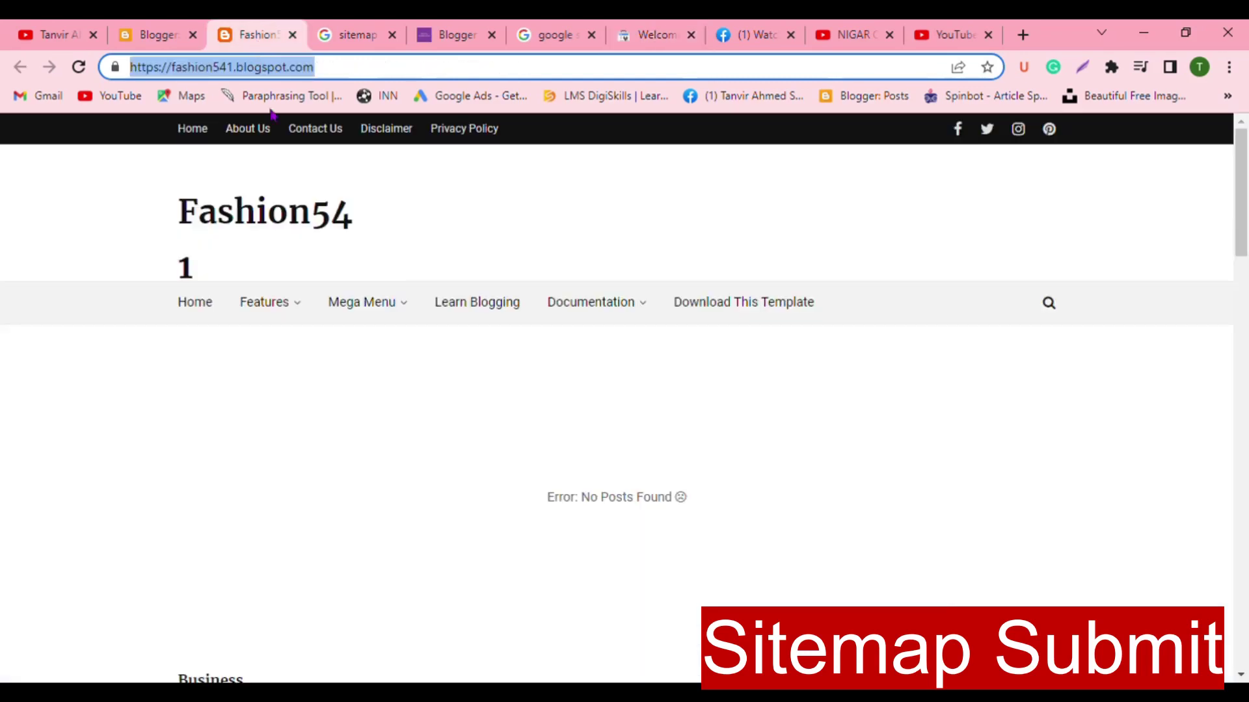
{"action": "key", "text": "ctrl+shift+Left"}
{"action": "key", "text": "ctrl+a"}
{"action": "key", "text": "ctrl+c"}
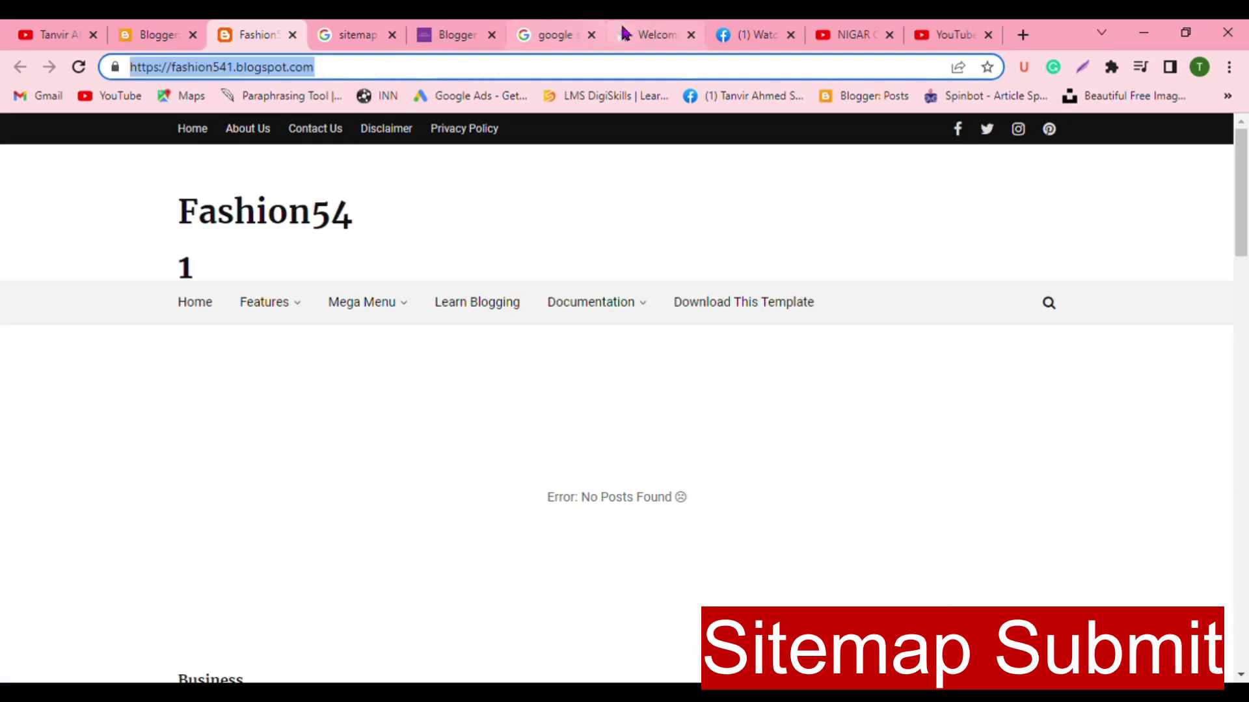
{"action": "left_click", "coordinate": [653, 36]}
{"action": "left_click", "coordinate": [743, 493]}
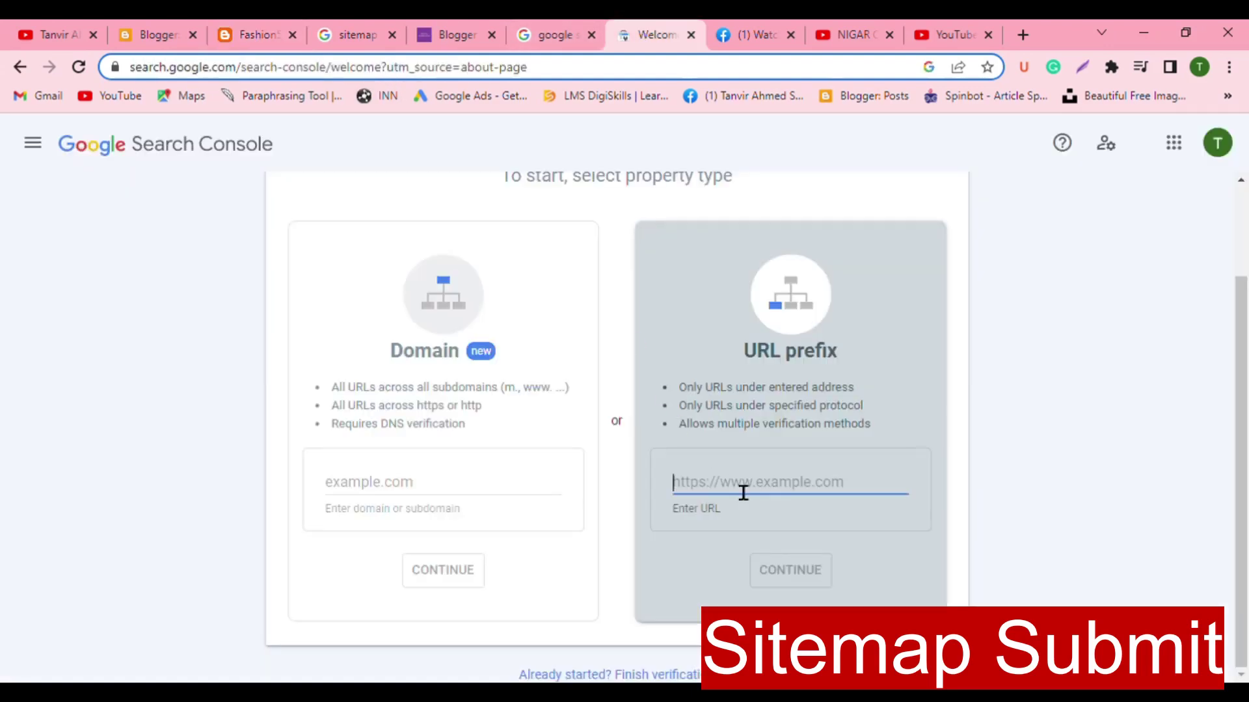
{"action": "key", "text": "ctrl+v"}
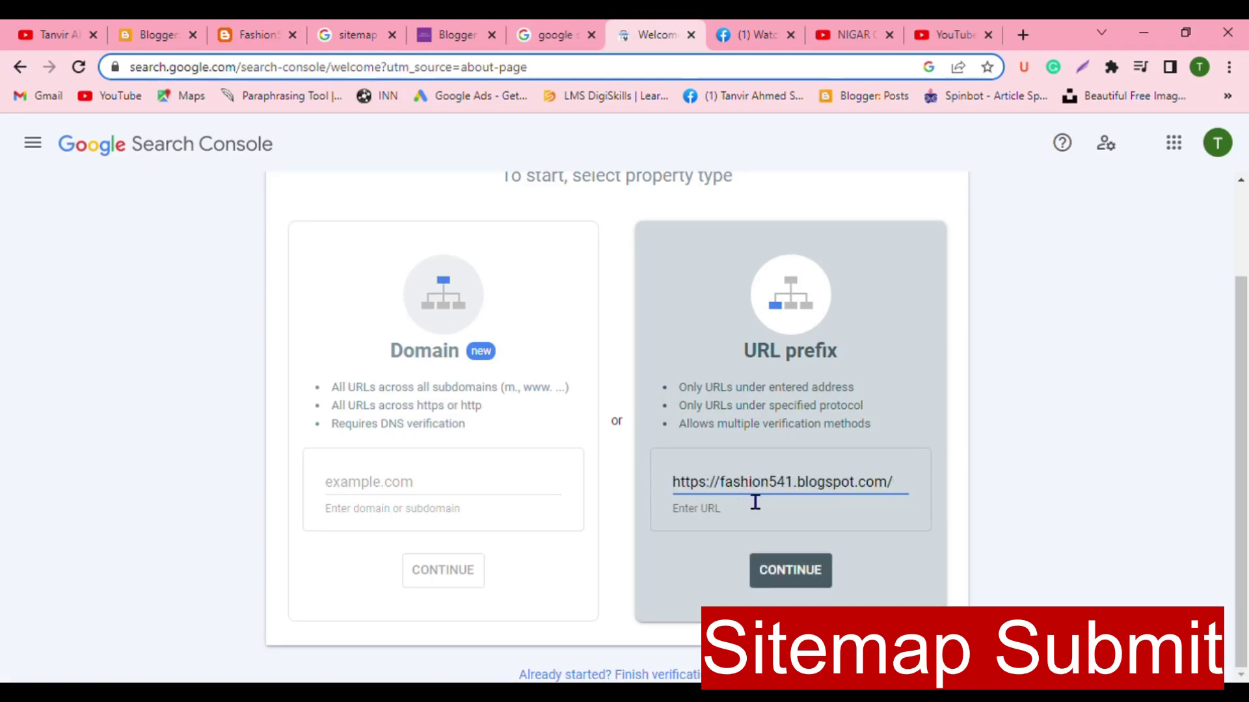
{"action": "left_click", "coordinate": [798, 571]}
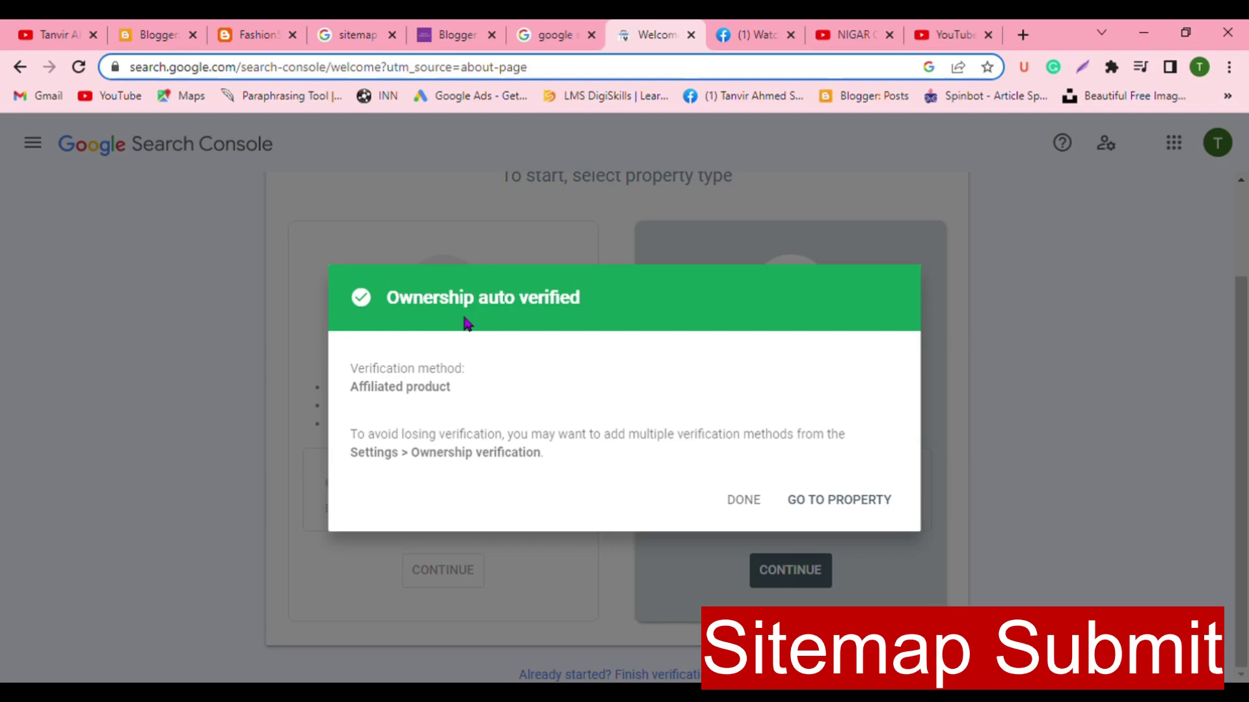
{"action": "left_click", "coordinate": [859, 515]}
{"action": "left_click", "coordinate": [856, 503]}
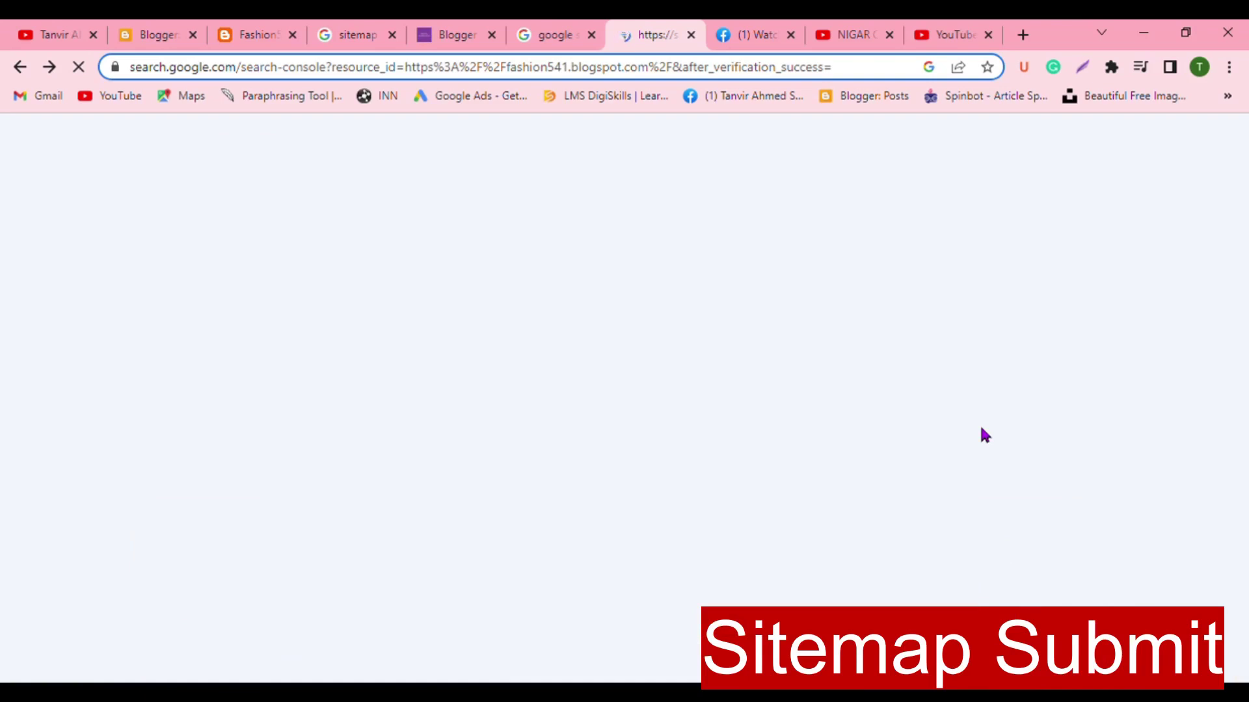
{"action": "left_click", "coordinate": [244, 31]}
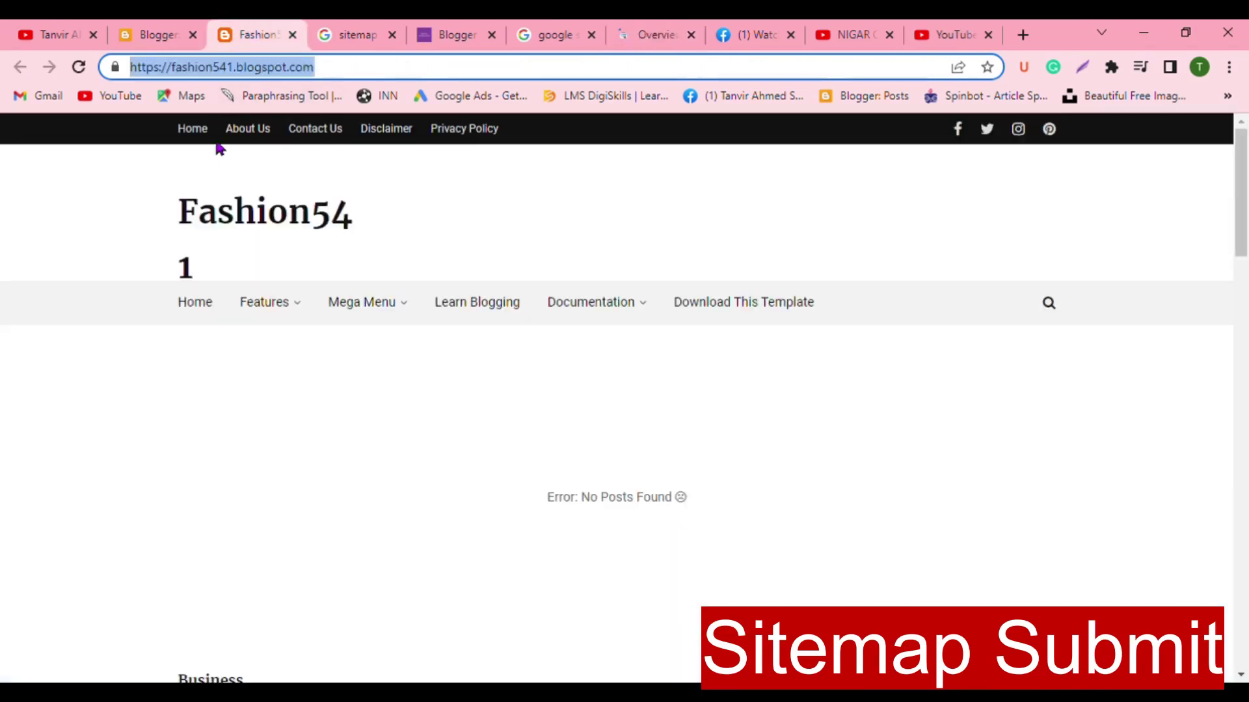
{"action": "left_click", "coordinate": [345, 37]}
{"action": "left_click", "coordinate": [155, 37]}
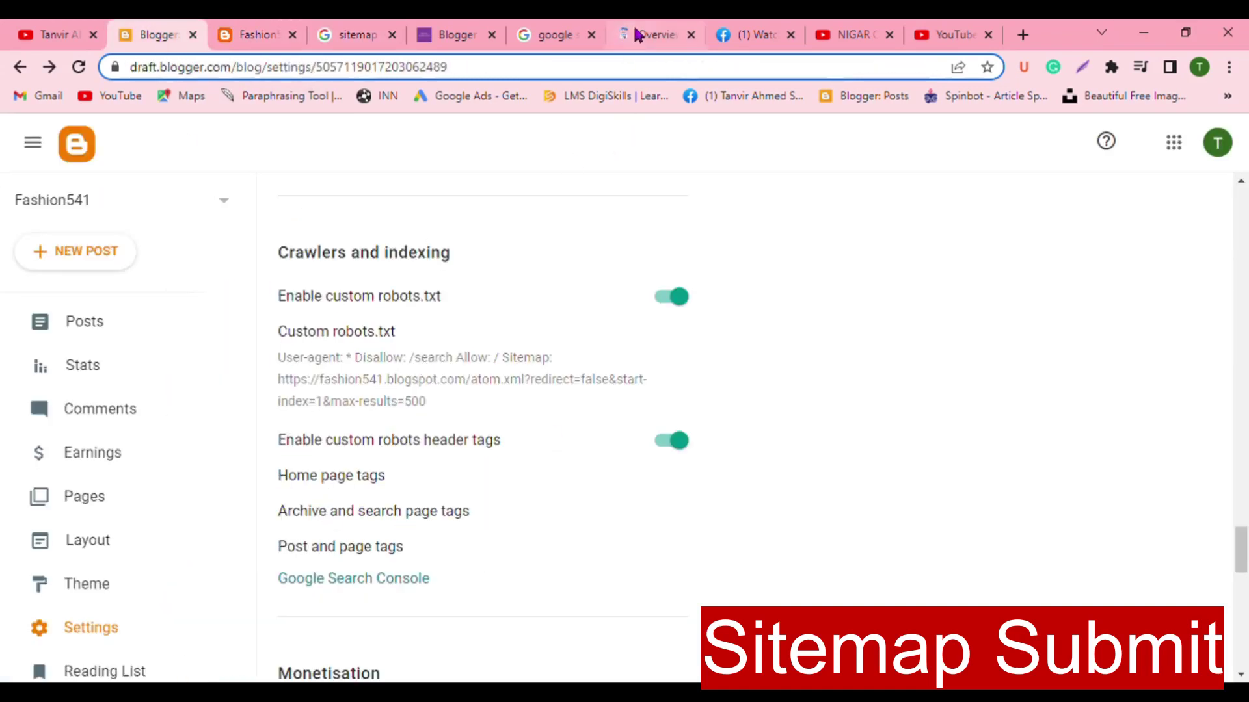
{"action": "left_click", "coordinate": [645, 41]}
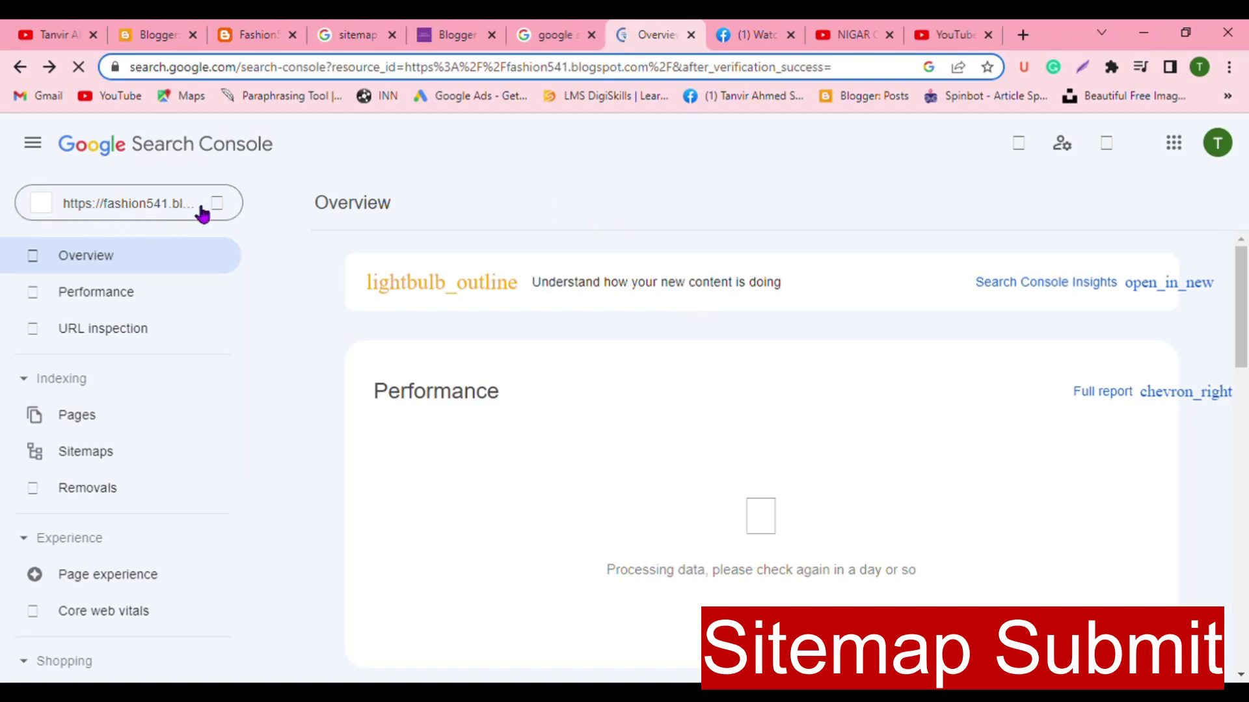
Step: Open the Fashion541 blog's list of posts in Blogger, and return to the property in Google Search Console
{"action": "left_click", "coordinate": [156, 41]}
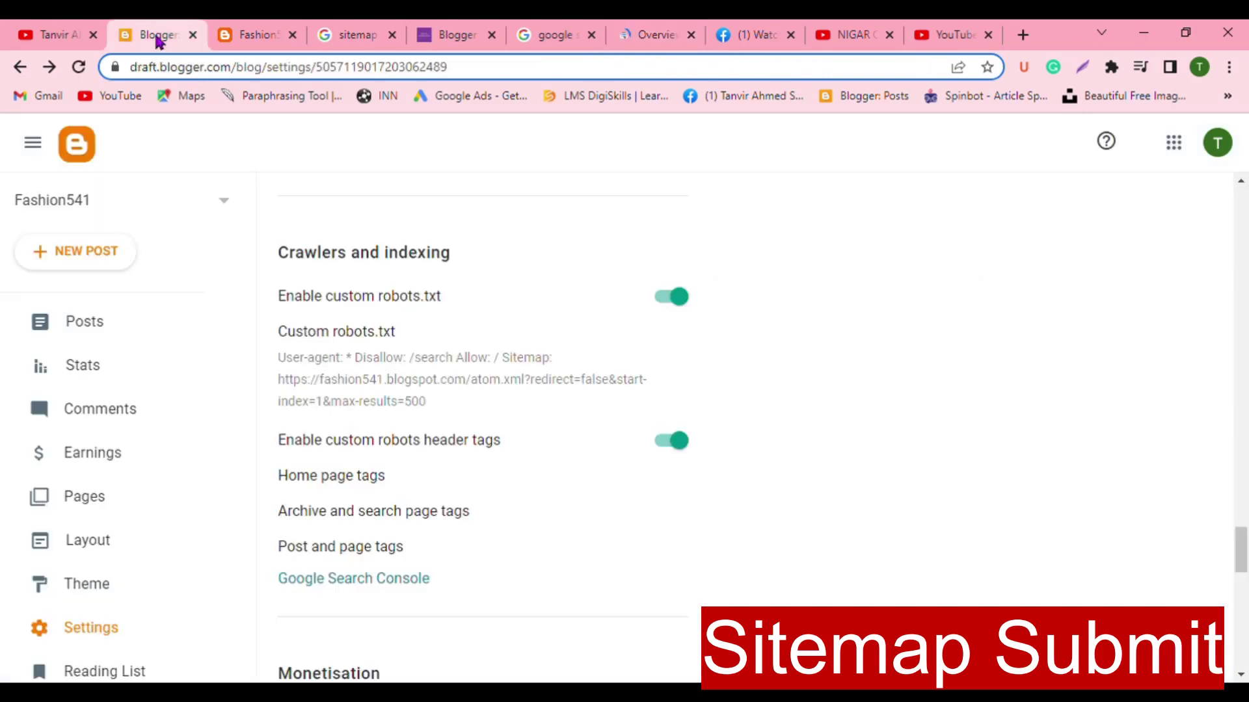
{"action": "left_click", "coordinate": [111, 329]}
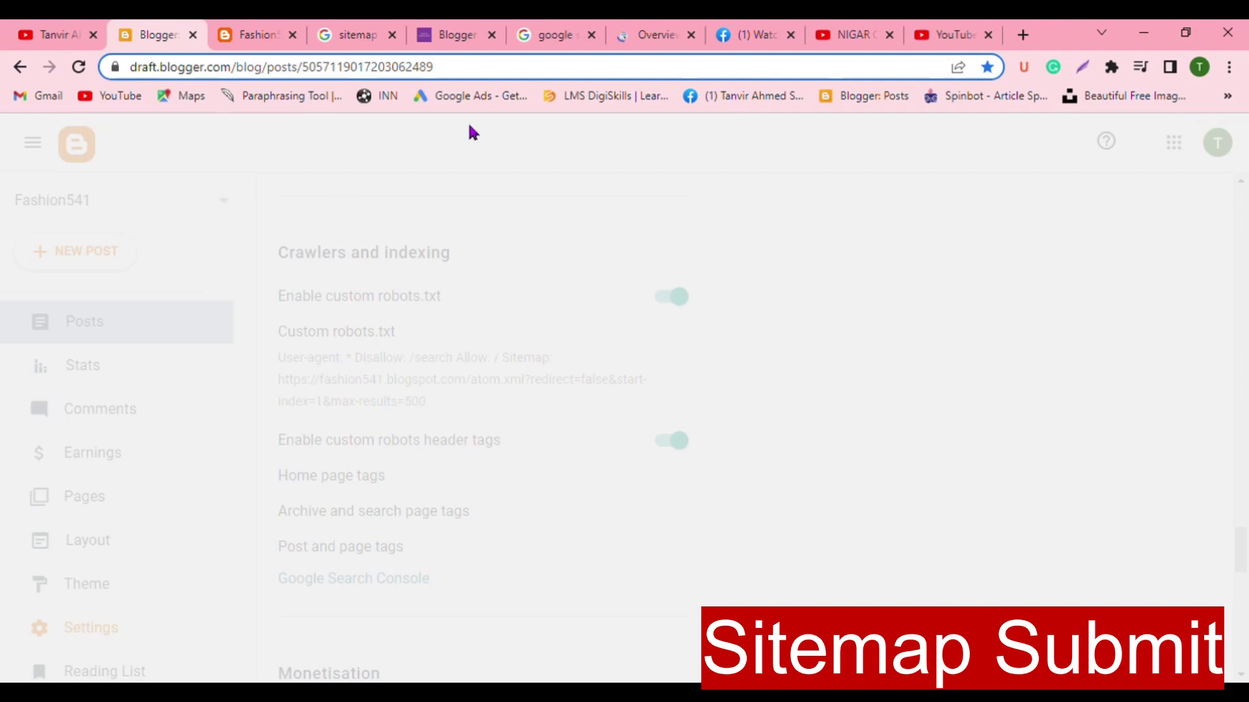
{"action": "left_click", "coordinate": [645, 37]}
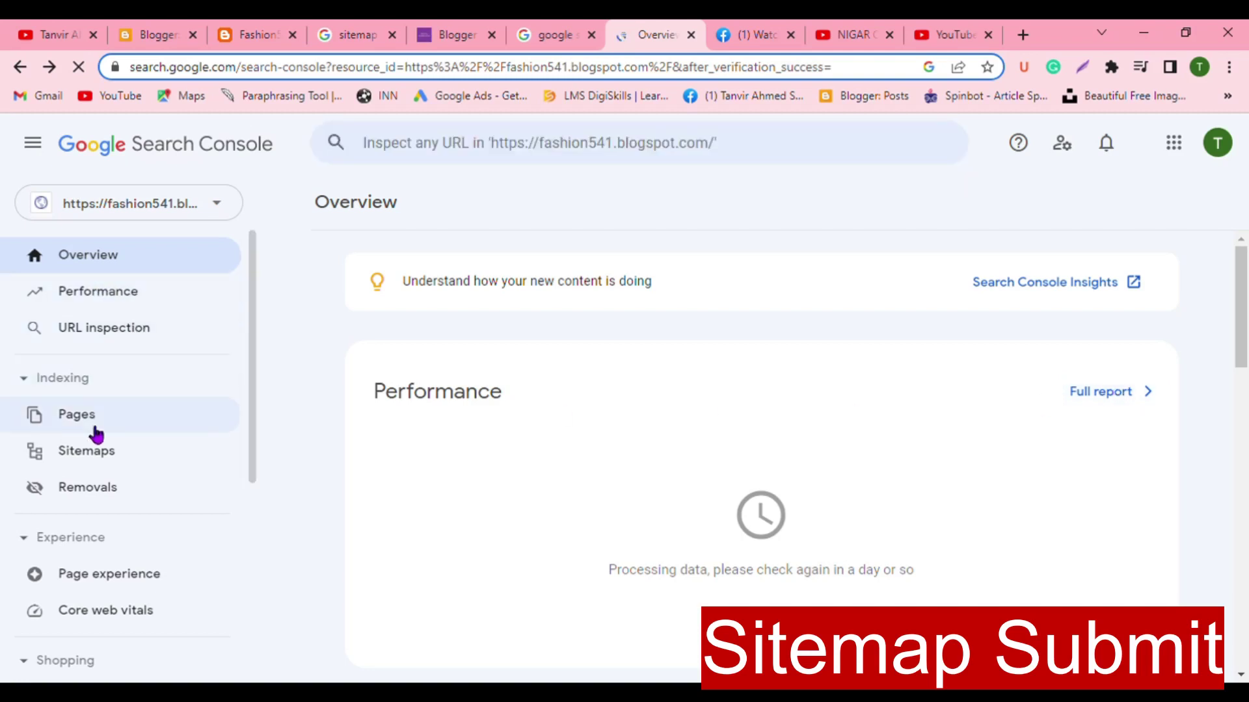
{"action": "left_click", "coordinate": [103, 455]}
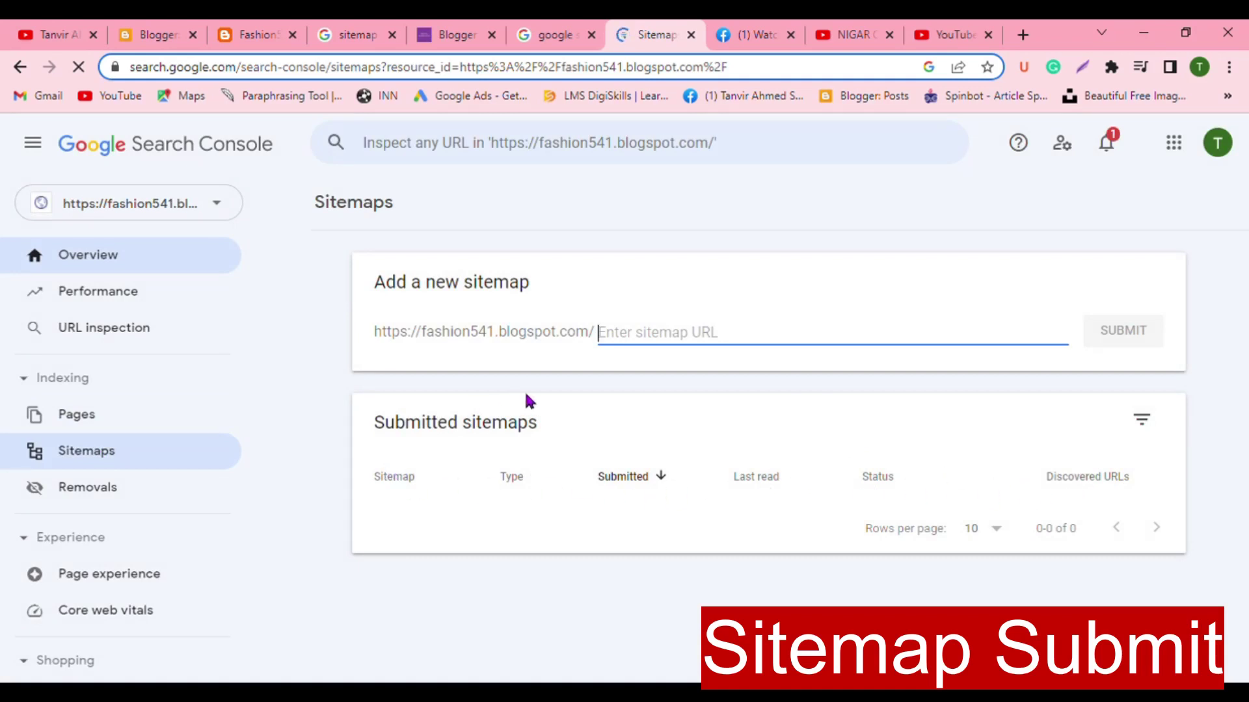
{"action": "left_click", "coordinate": [156, 41]}
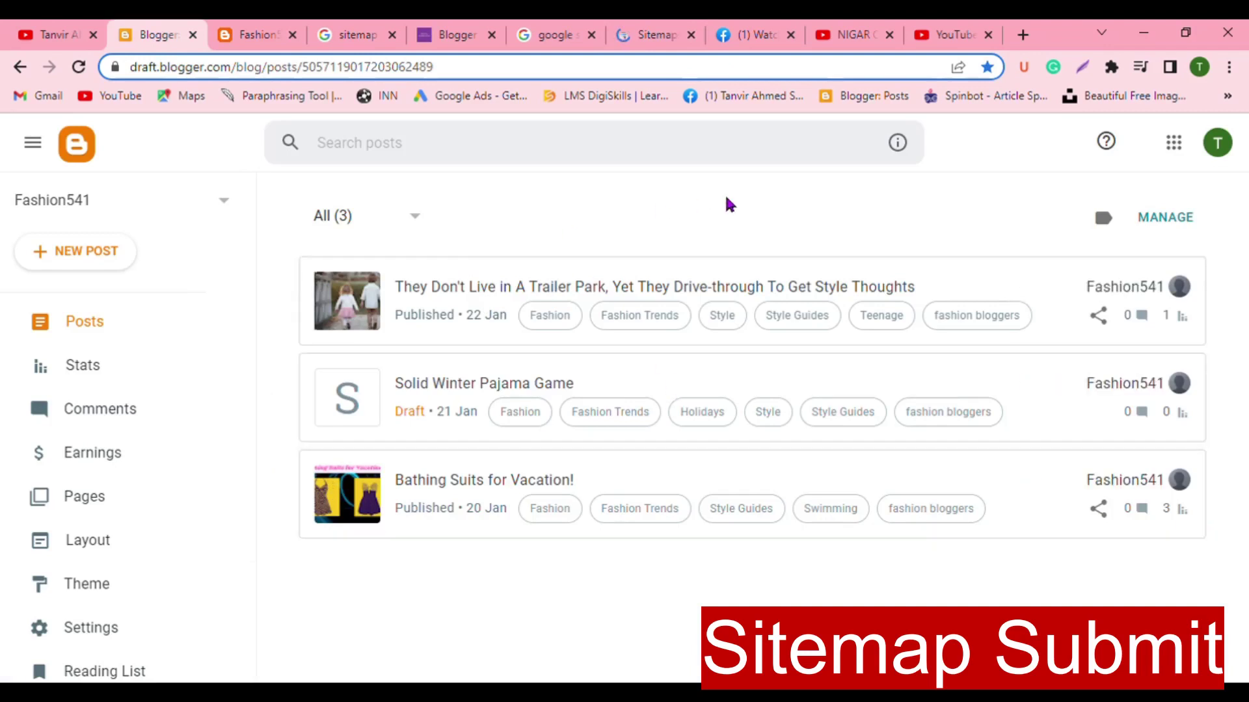
{"action": "left_click", "coordinate": [650, 38]}
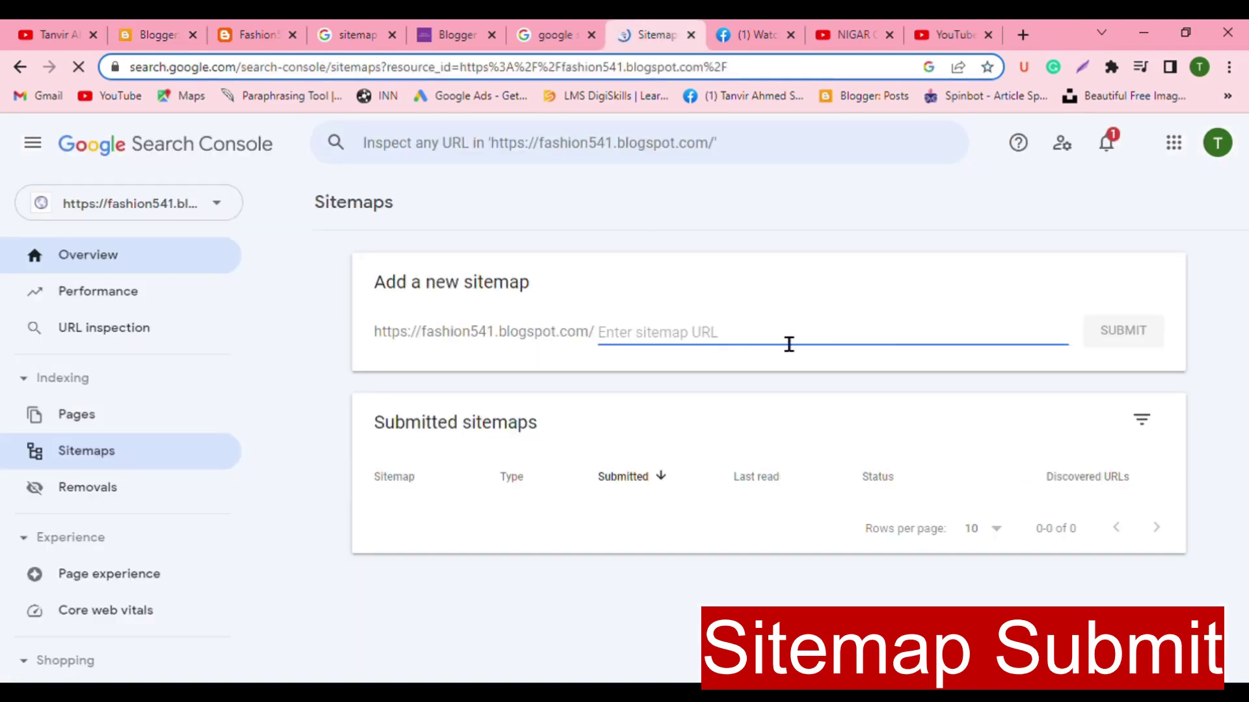
{"action": "type", "text": "site"}
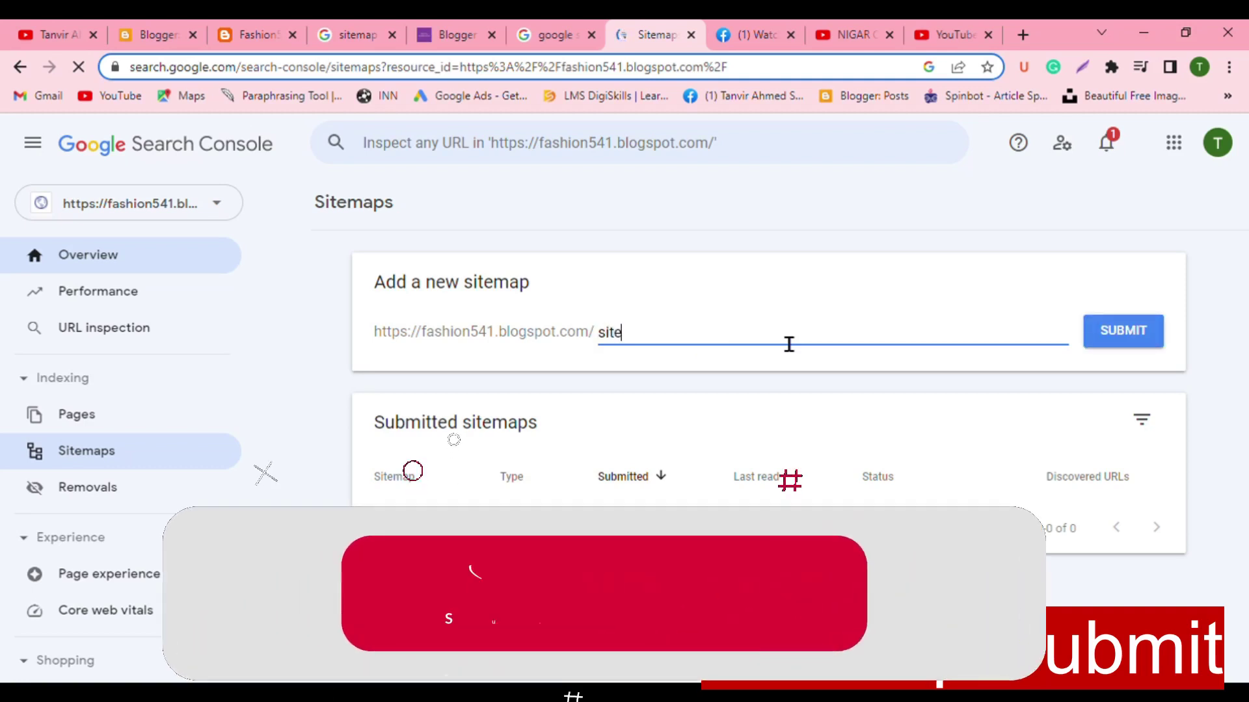
{"action": "type", "text": "map"}
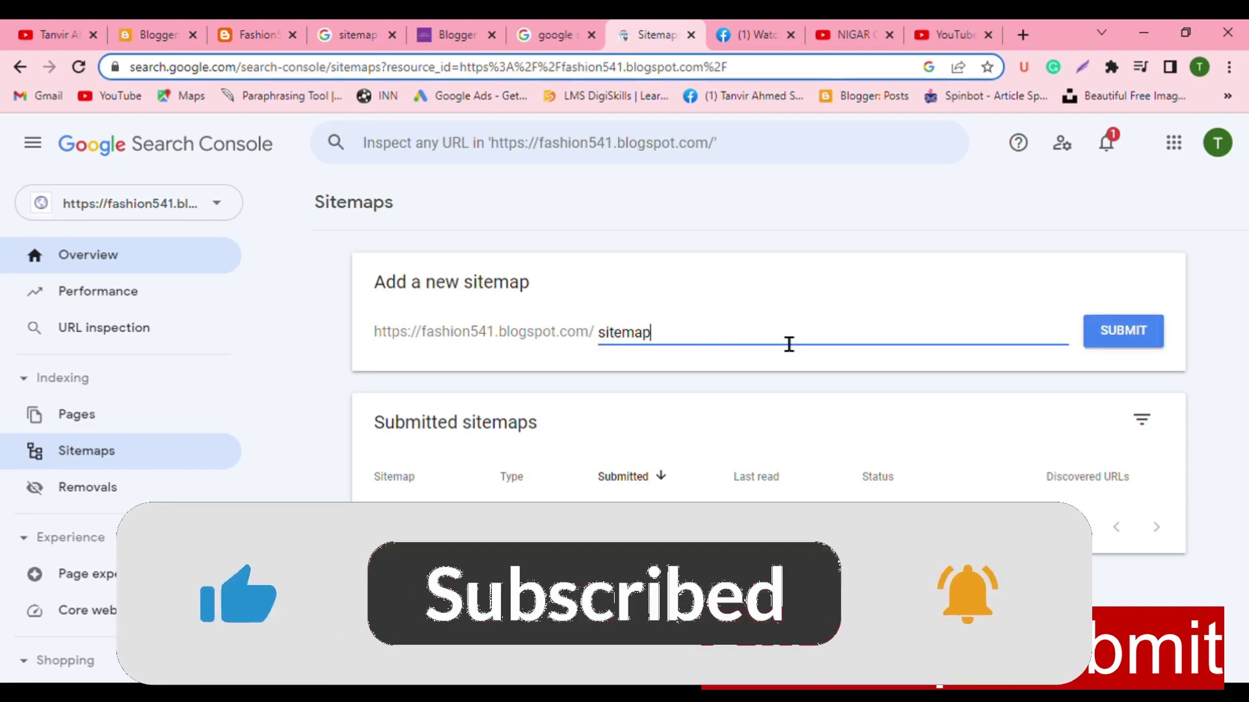
{"action": "type", "text": ".xml"}
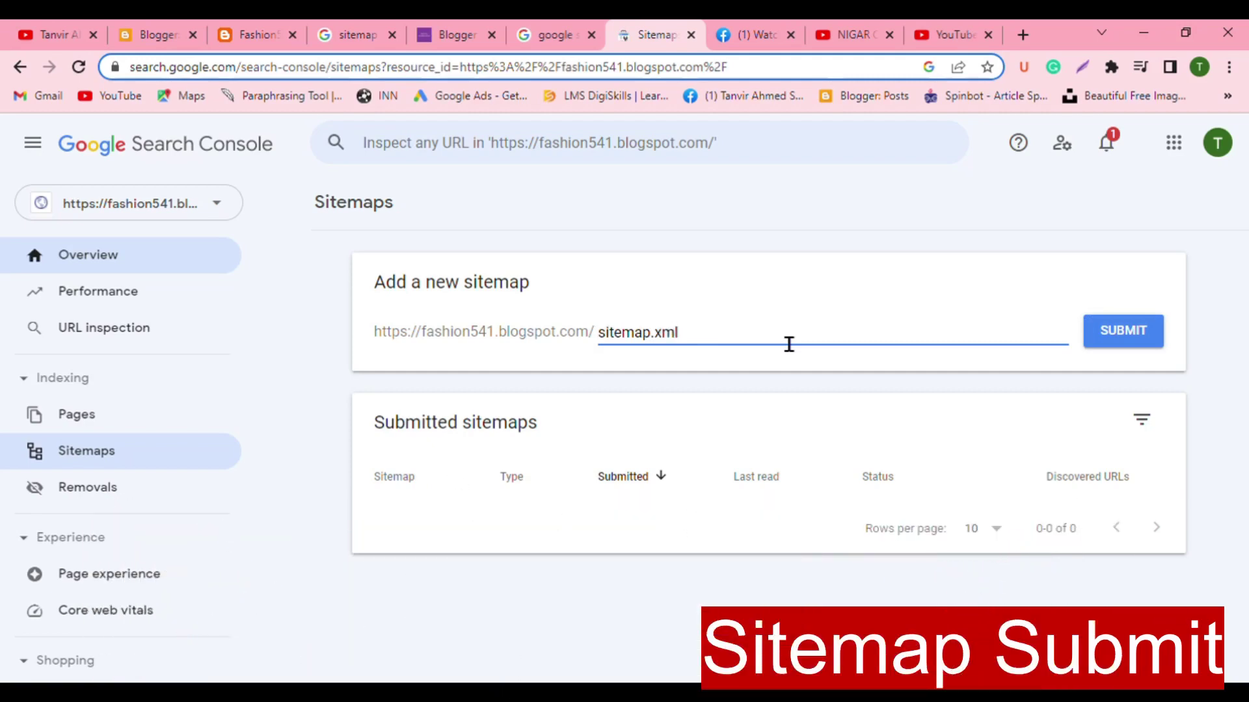
{"action": "left_click", "coordinate": [1140, 341]}
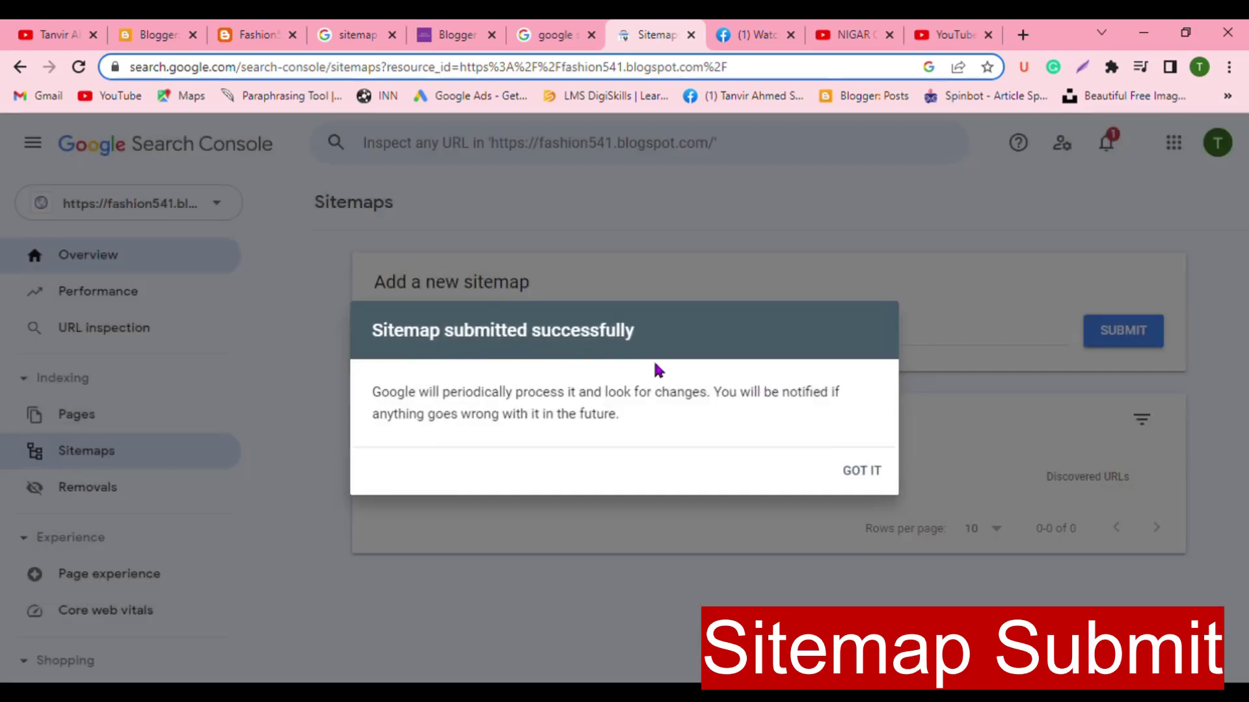
{"action": "left_click", "coordinate": [871, 473]}
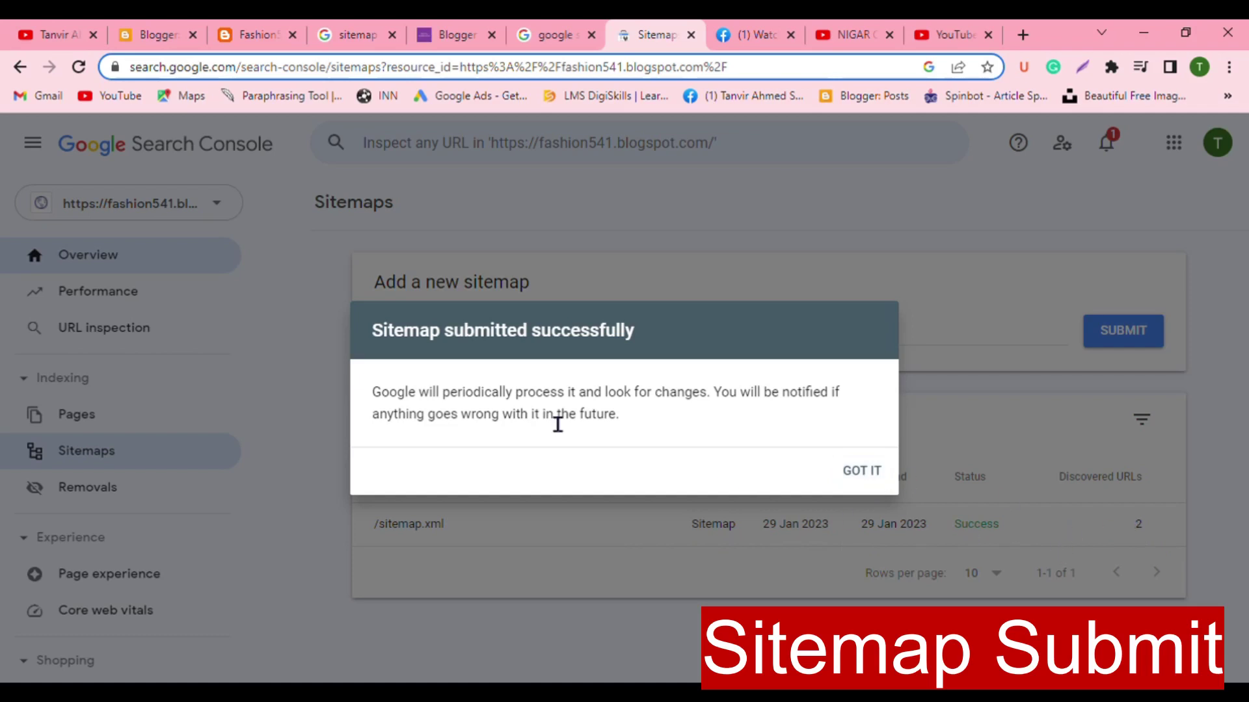
Step: Check the published posts in Blogger against the submitted sitemap in Google Search Console, and dismiss the submission message
{"action": "left_click", "coordinate": [156, 35]}
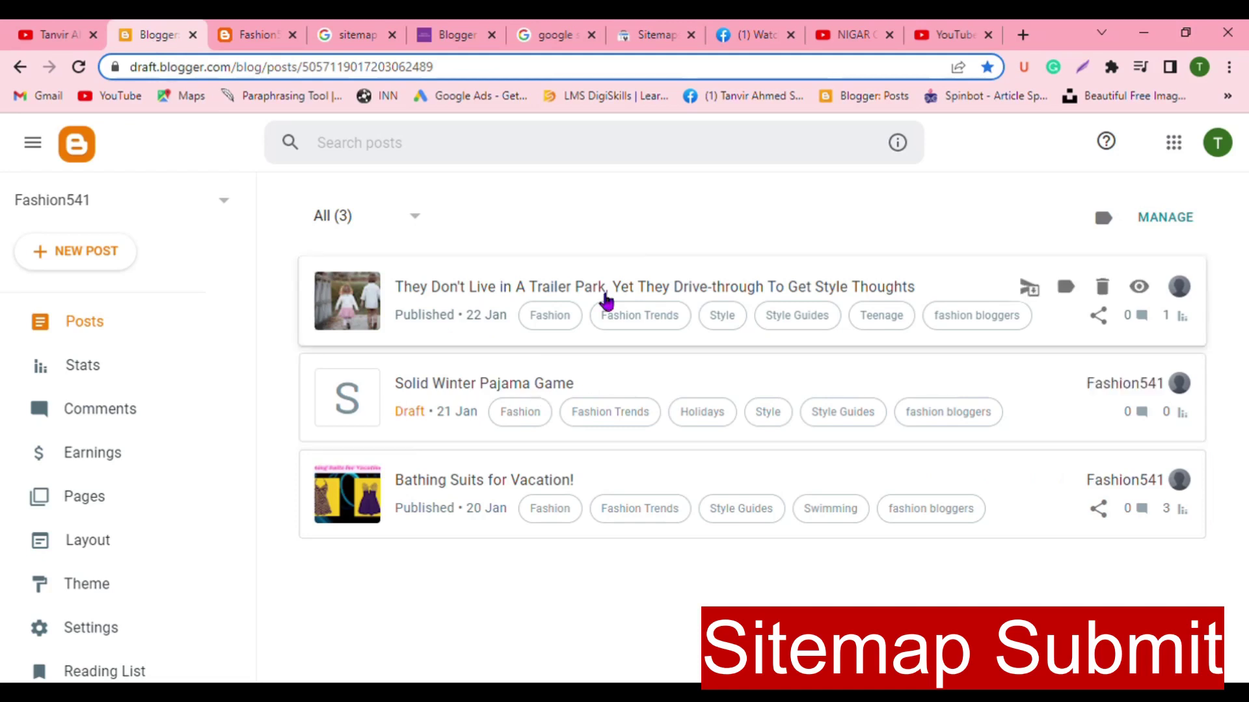
{"action": "left_click", "coordinate": [654, 36]}
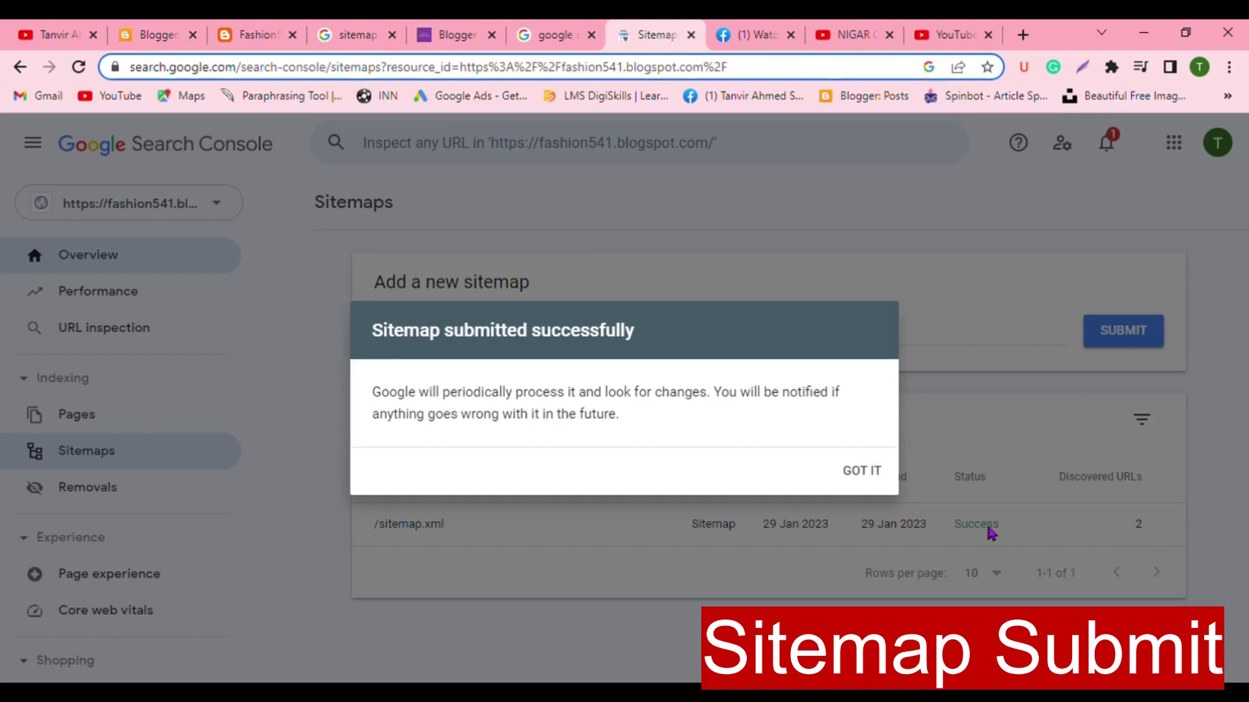
{"action": "left_click", "coordinate": [876, 478]}
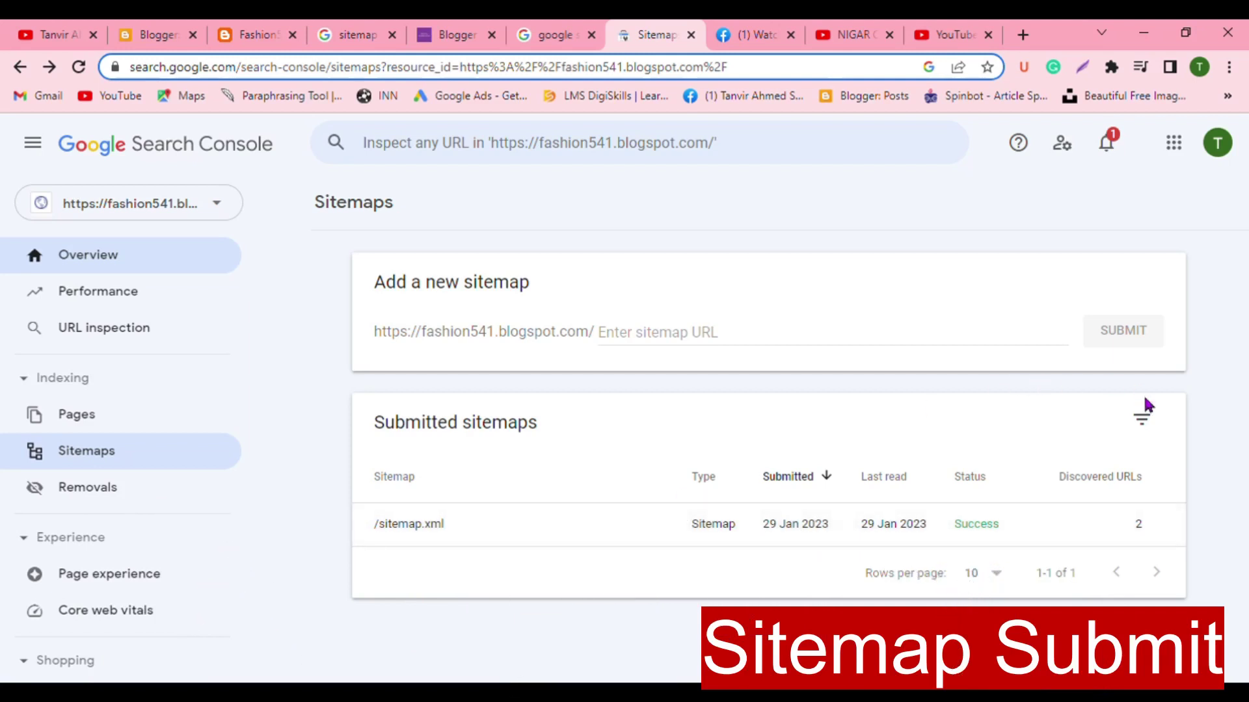
Step: View the list of Search Console properties, close it, and switch to the YouTube channel page
{"action": "left_click", "coordinate": [223, 212]}
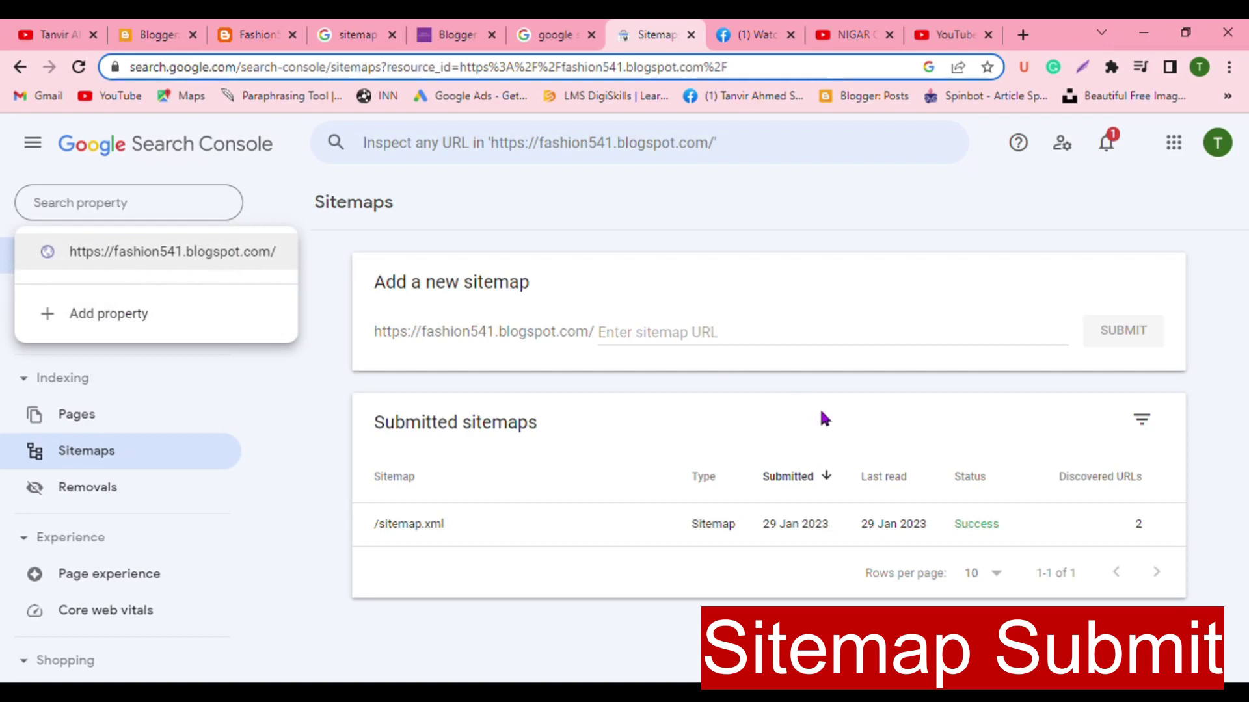
{"action": "left_click", "coordinate": [971, 303]}
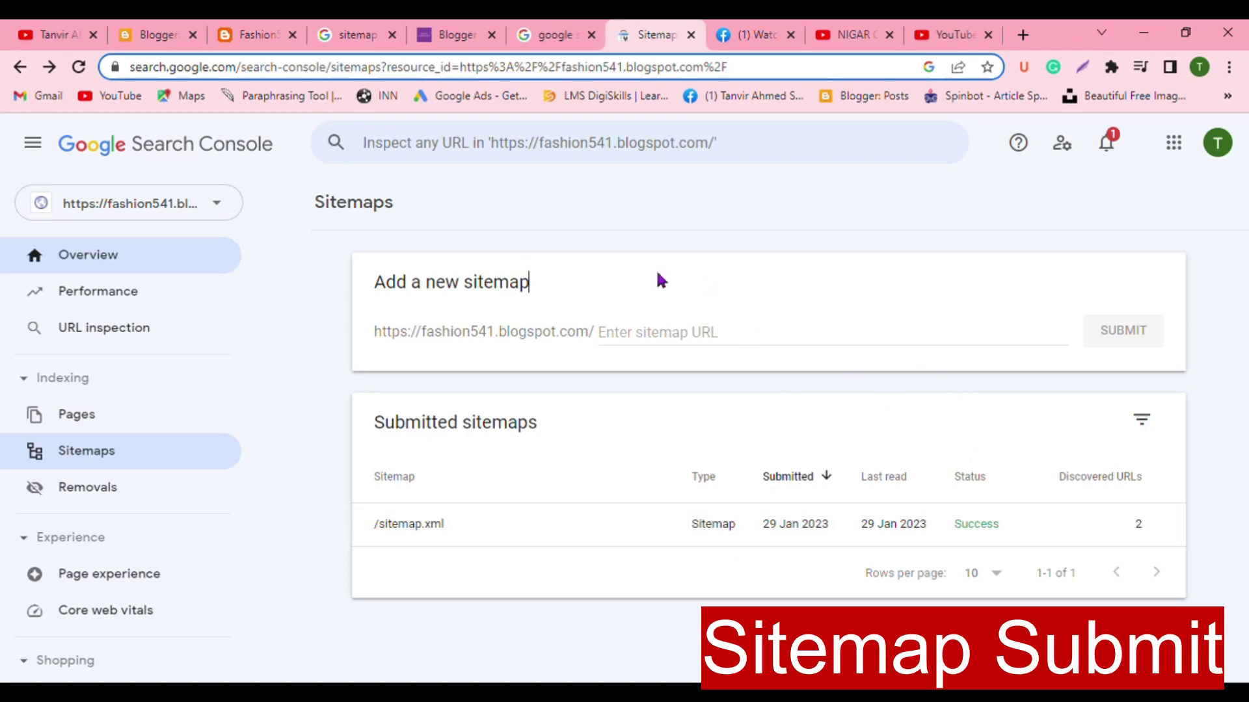
{"action": "left_click", "coordinate": [62, 34]}
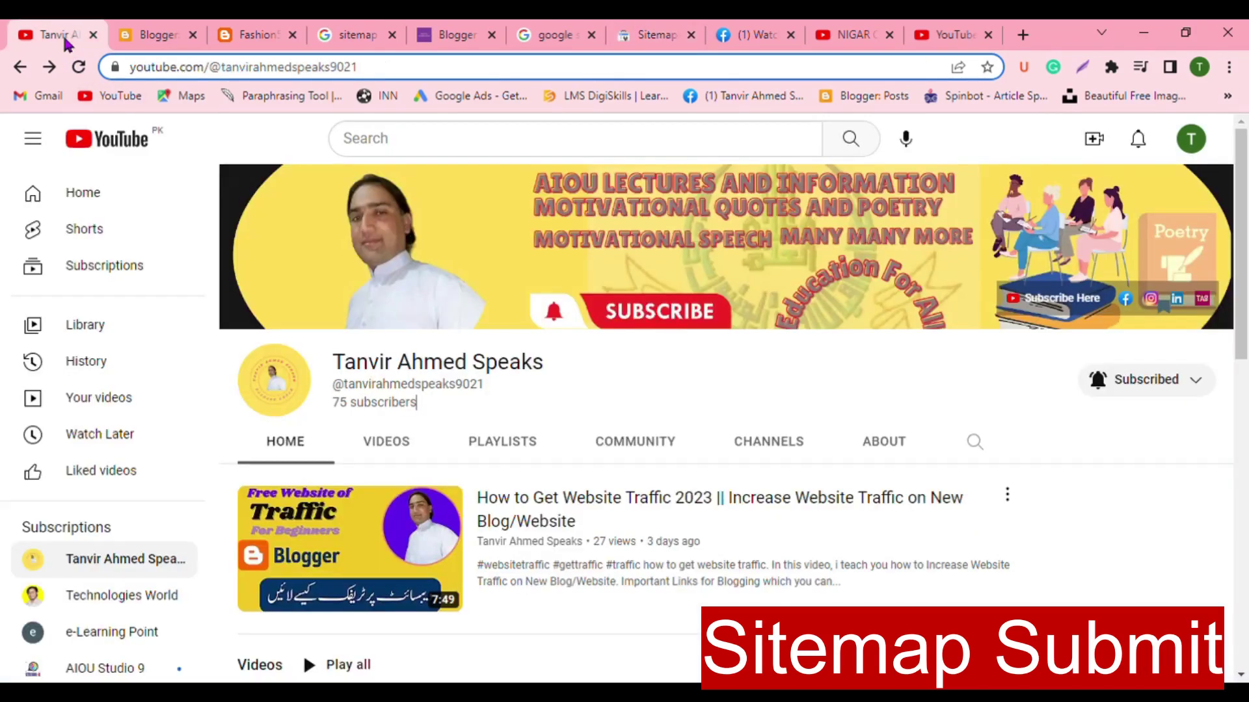